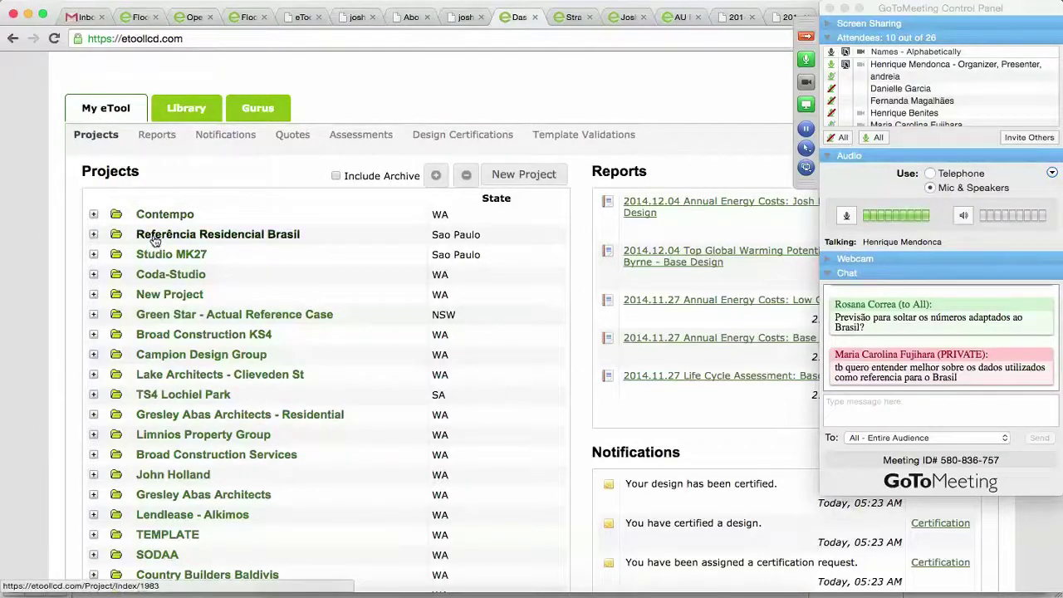
Open the Referência Média Nacional design from the Residencial structure of the Referência Residencial Brasil project
{"action": "left_click", "coordinate": [93, 236]}
{"action": "left_click", "coordinate": [162, 279]}
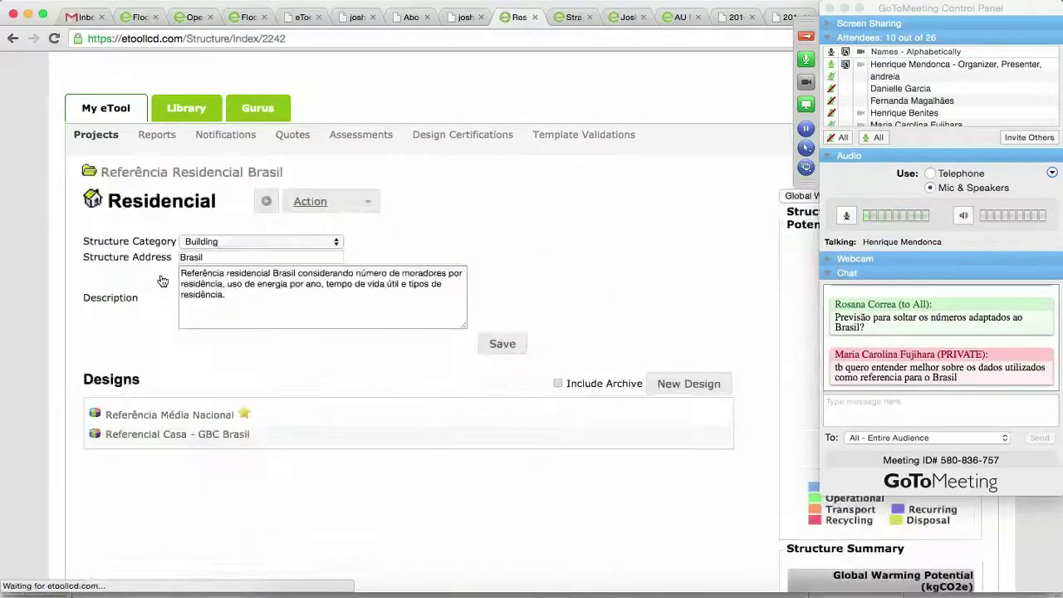
{"action": "left_click", "coordinate": [164, 421]}
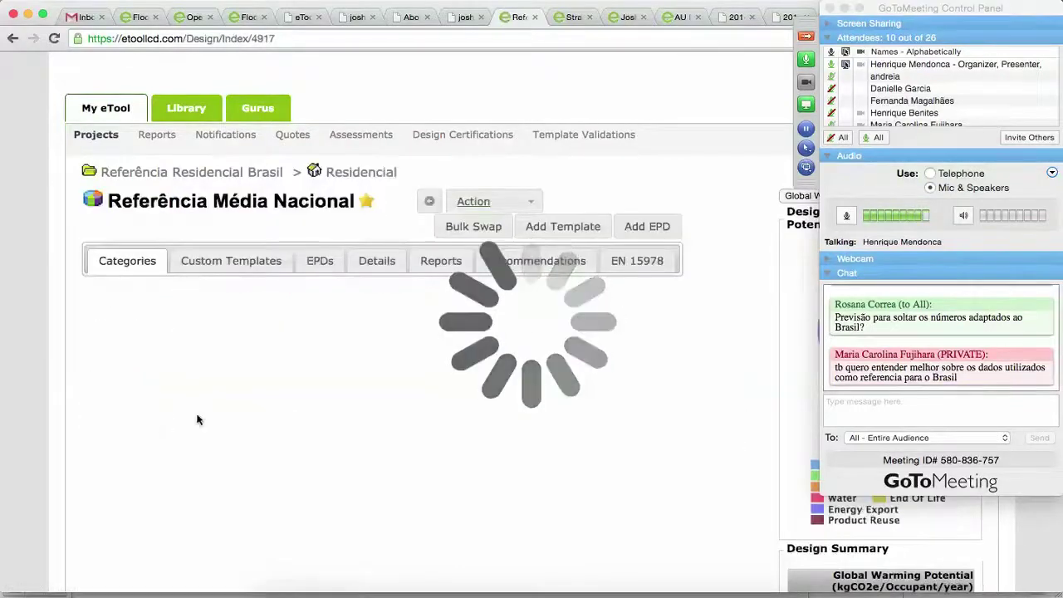
{"action": "left_click", "coordinate": [806, 38]}
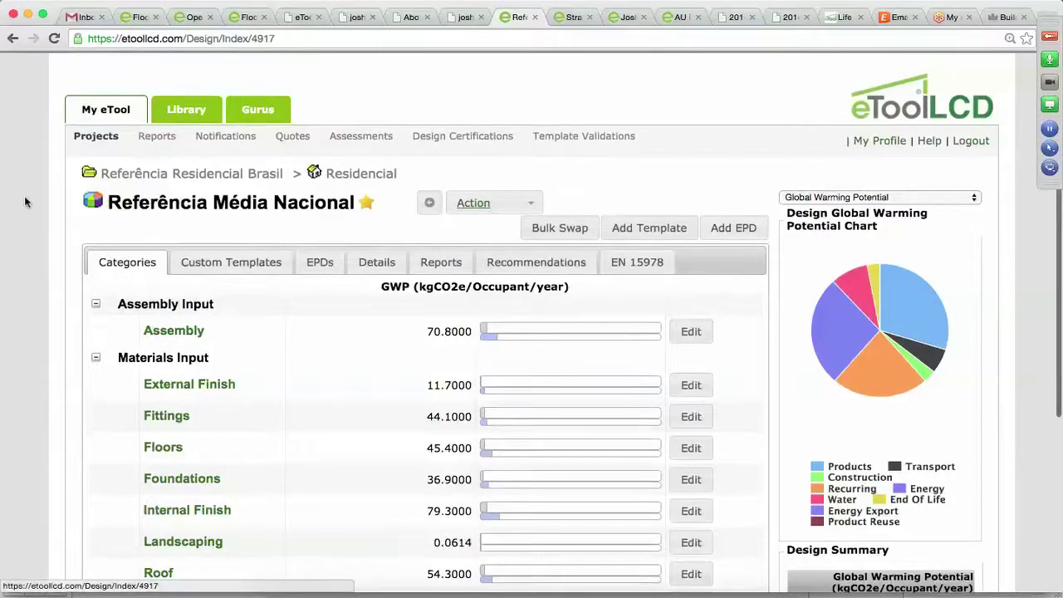
Examine the design's global warming potential by input category and look through its custom templates
{"action": "scroll", "coordinate": [24, 201], "scroll_direction": "down", "scroll_amount": 3}
{"action": "scroll", "coordinate": [24, 201], "scroll_direction": "down", "scroll_amount": 2}
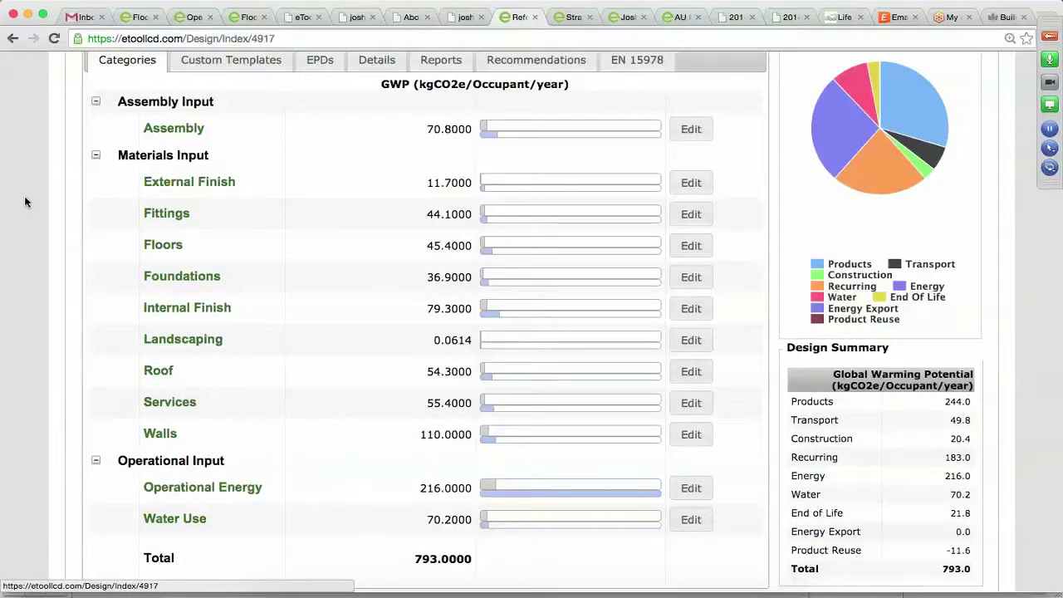
{"action": "scroll", "coordinate": [24, 202], "scroll_direction": "down", "scroll_amount": 1}
{"action": "scroll", "coordinate": [25, 202], "scroll_direction": "up", "scroll_amount": 2}
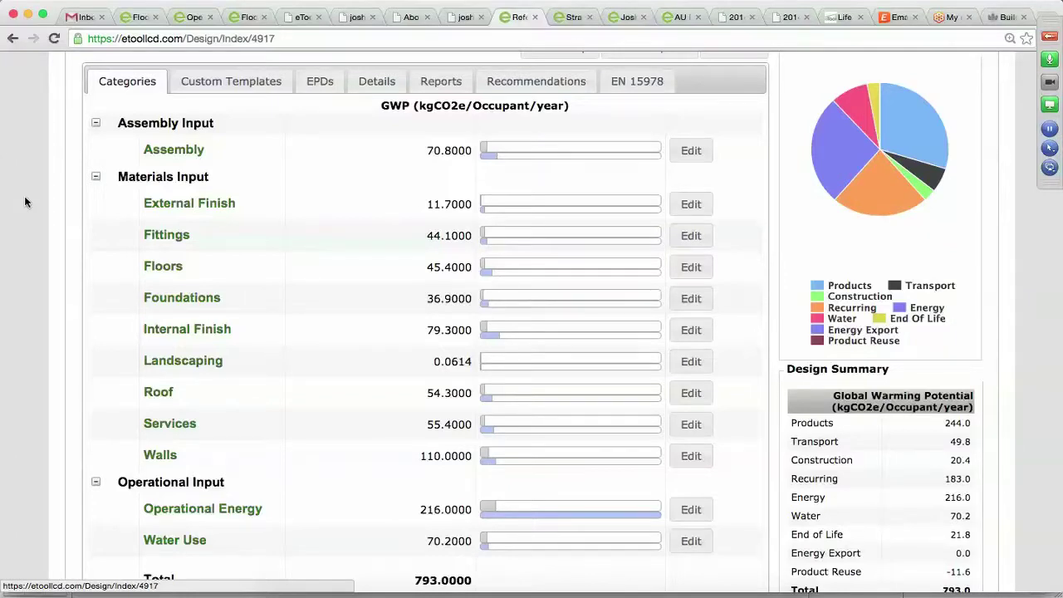
{"action": "left_click", "coordinate": [216, 88]}
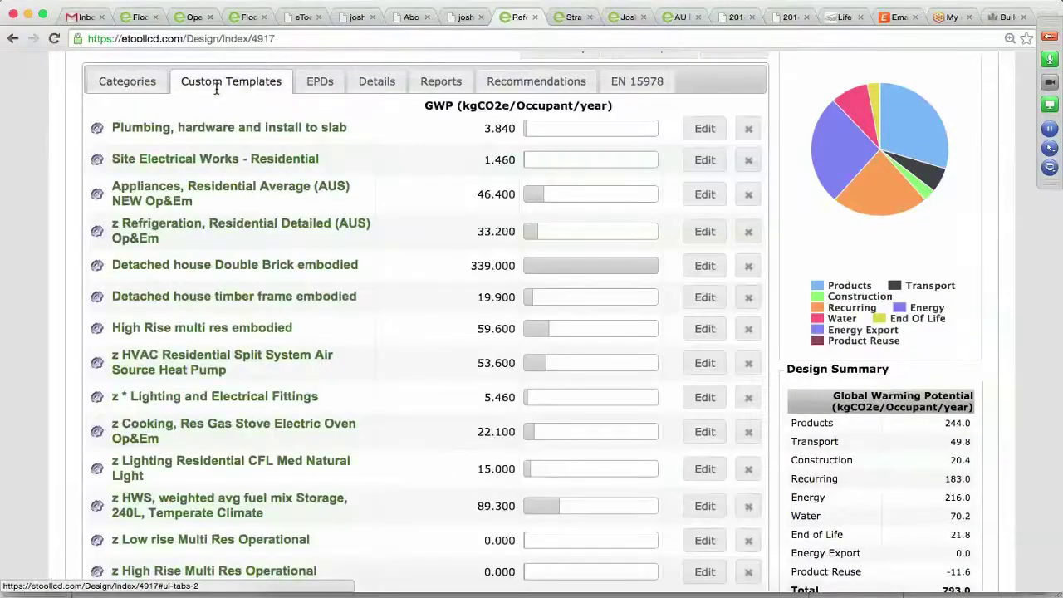
{"action": "left_click", "coordinate": [122, 87]}
{"action": "scroll", "coordinate": [138, 400], "scroll_direction": "down", "scroll_amount": 3}
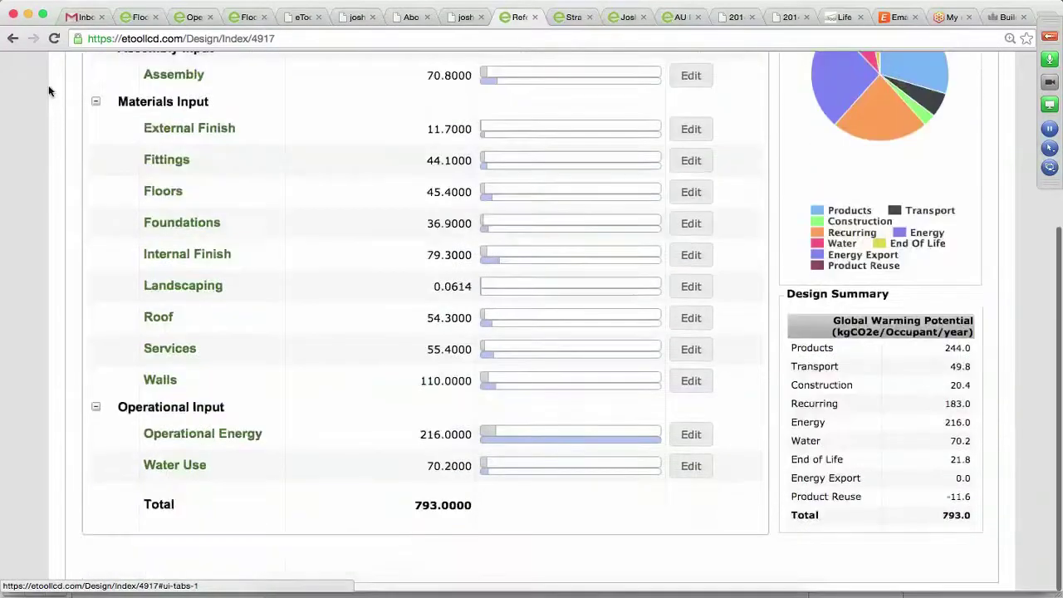
Open the Operational Energy category and examine the annual demand and GWP of its entries and templates
{"action": "left_click", "coordinate": [177, 439]}
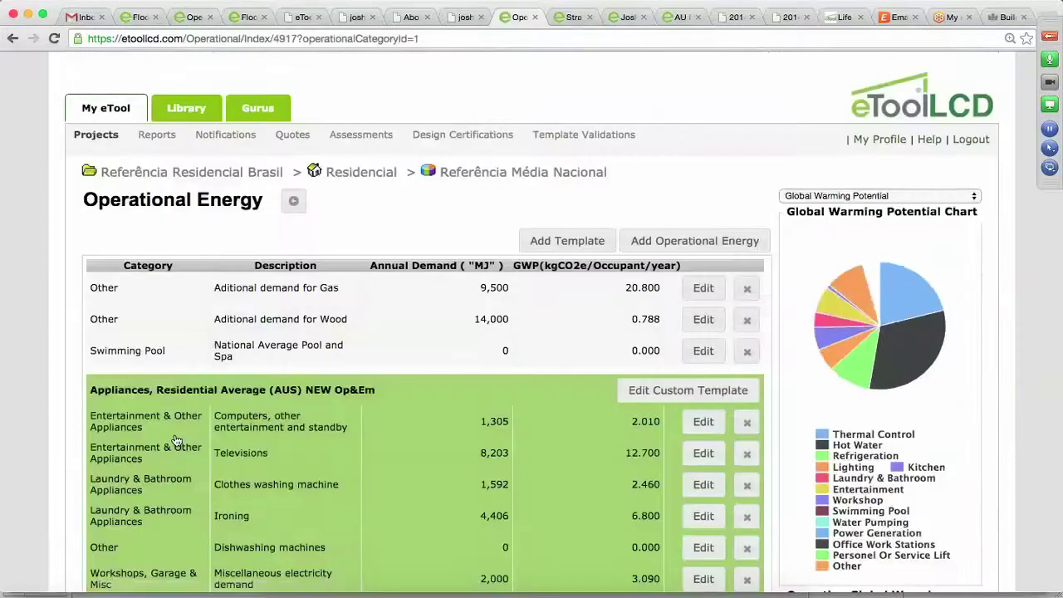
{"action": "scroll", "coordinate": [42, 344], "scroll_direction": "down", "scroll_amount": 5}
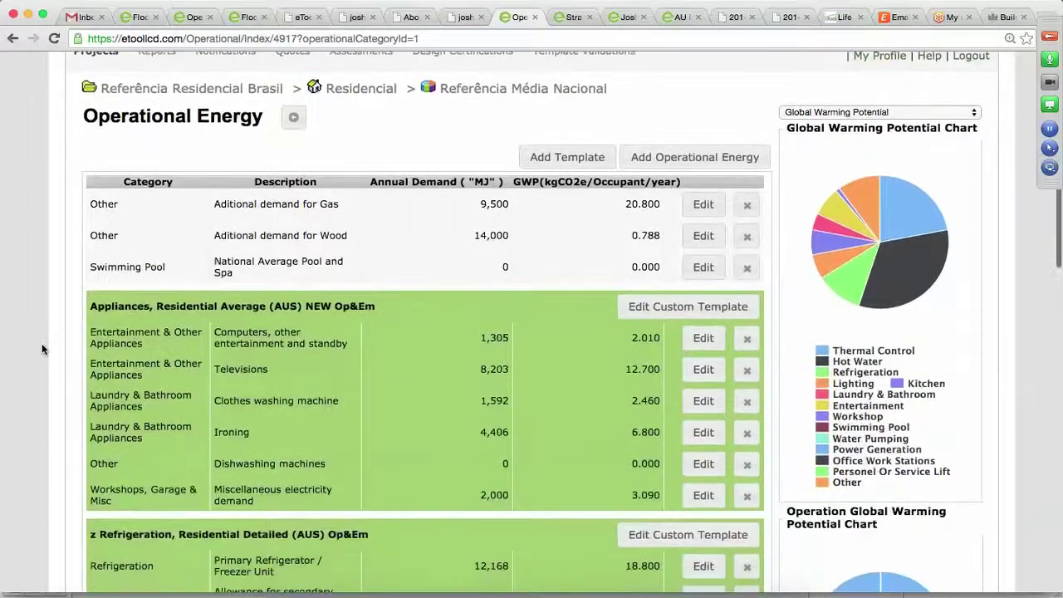
{"action": "scroll", "coordinate": [42, 349], "scroll_direction": "down", "scroll_amount": 1}
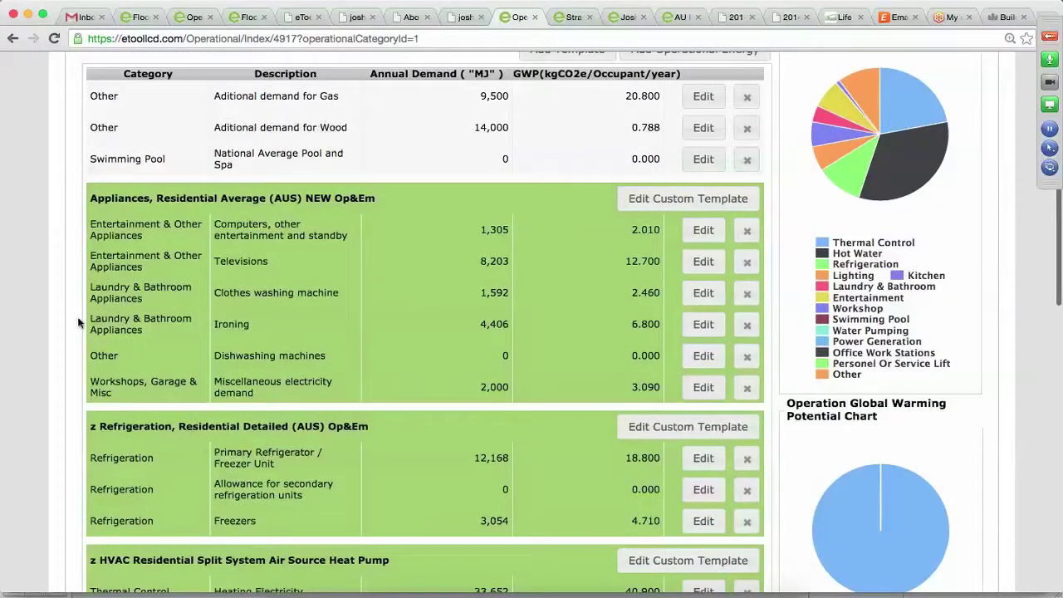
{"action": "scroll", "coordinate": [79, 323], "scroll_direction": "down", "scroll_amount": 3}
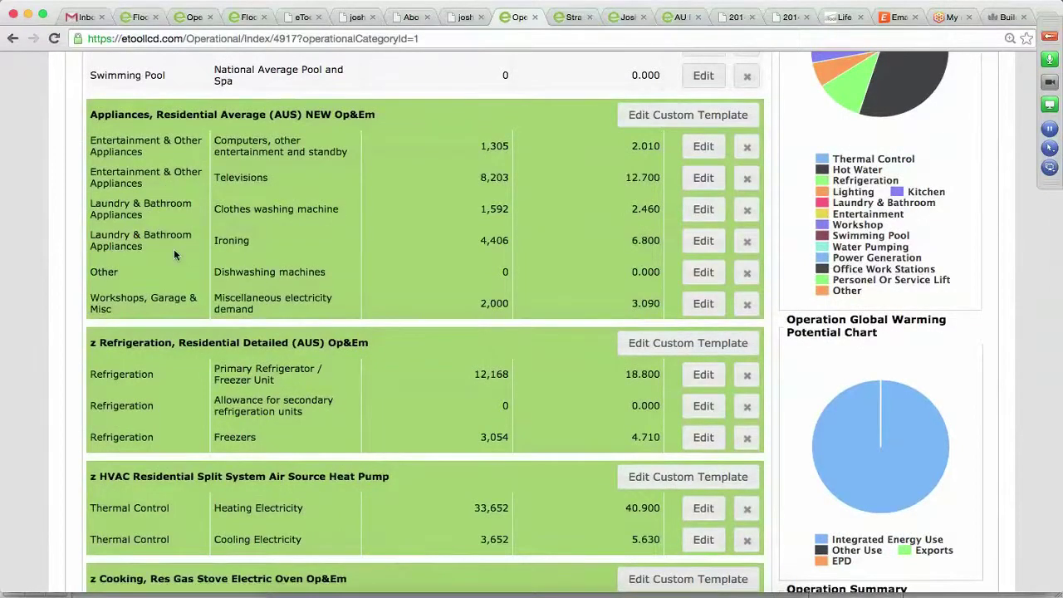
{"action": "scroll", "coordinate": [173, 248], "scroll_direction": "down", "scroll_amount": 1}
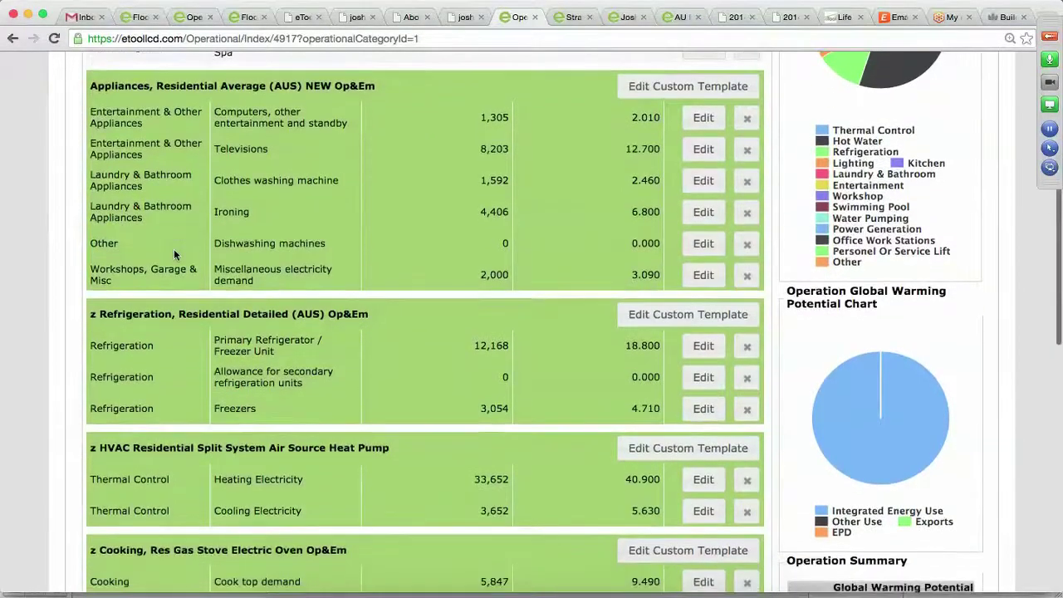
{"action": "scroll", "coordinate": [101, 429], "scroll_direction": "down", "scroll_amount": 3}
{"action": "scroll", "coordinate": [101, 429], "scroll_direction": "down", "scroll_amount": 2}
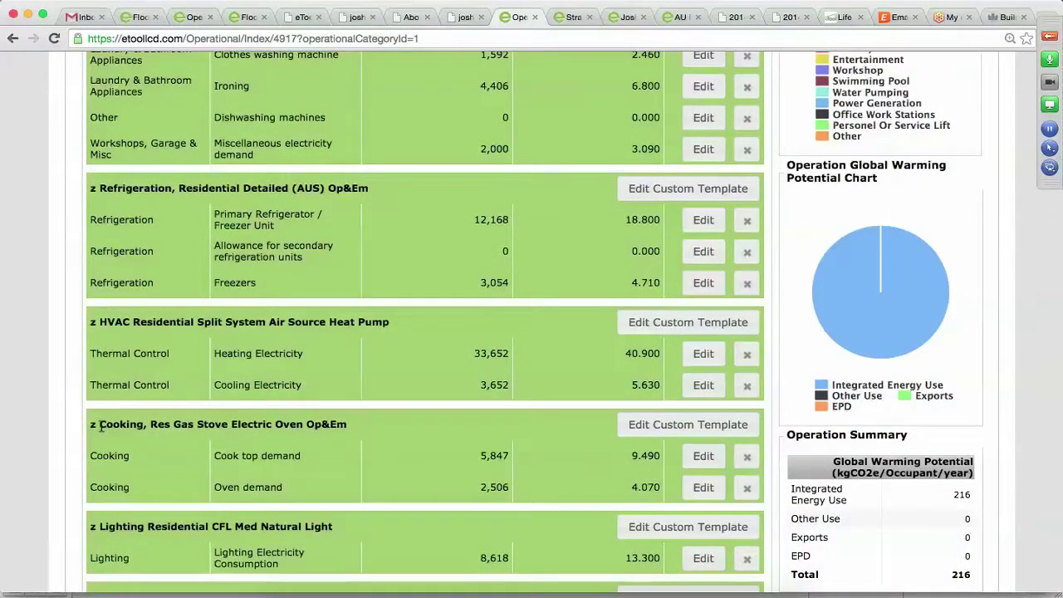
{"action": "scroll", "coordinate": [100, 427], "scroll_direction": "down", "scroll_amount": 4}
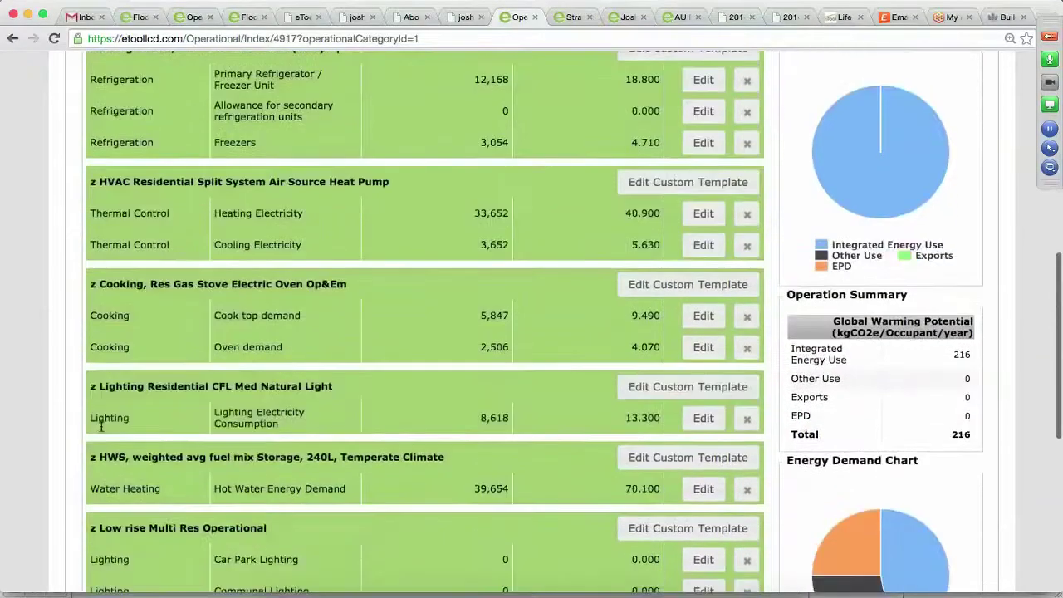
{"action": "scroll", "coordinate": [100, 427], "scroll_direction": "down", "scroll_amount": 6}
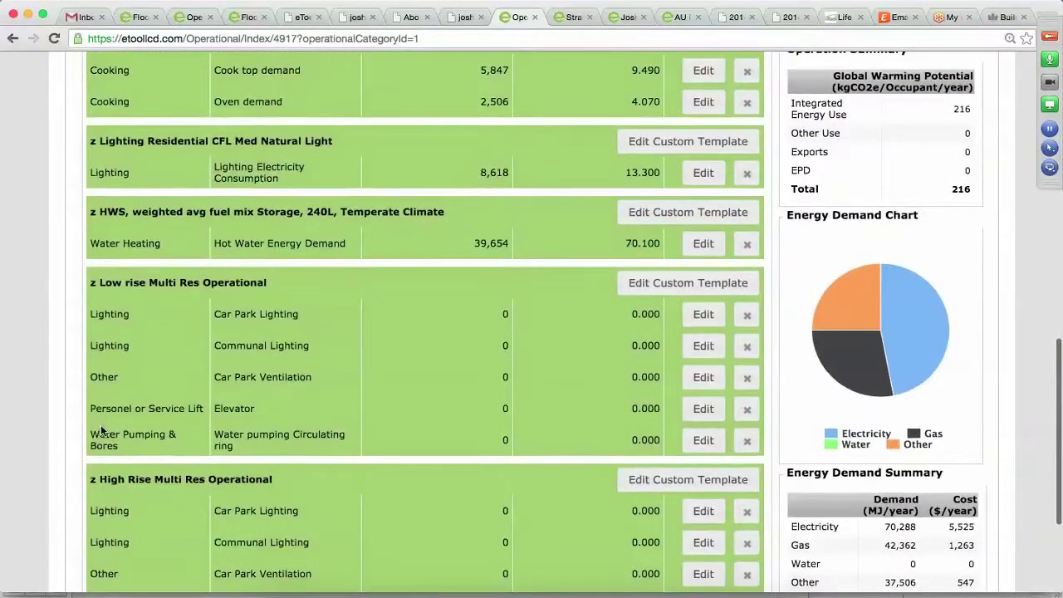
{"action": "scroll", "coordinate": [100, 429], "scroll_direction": "down", "scroll_amount": 4}
{"action": "scroll", "coordinate": [100, 429], "scroll_direction": "up", "scroll_amount": 18}
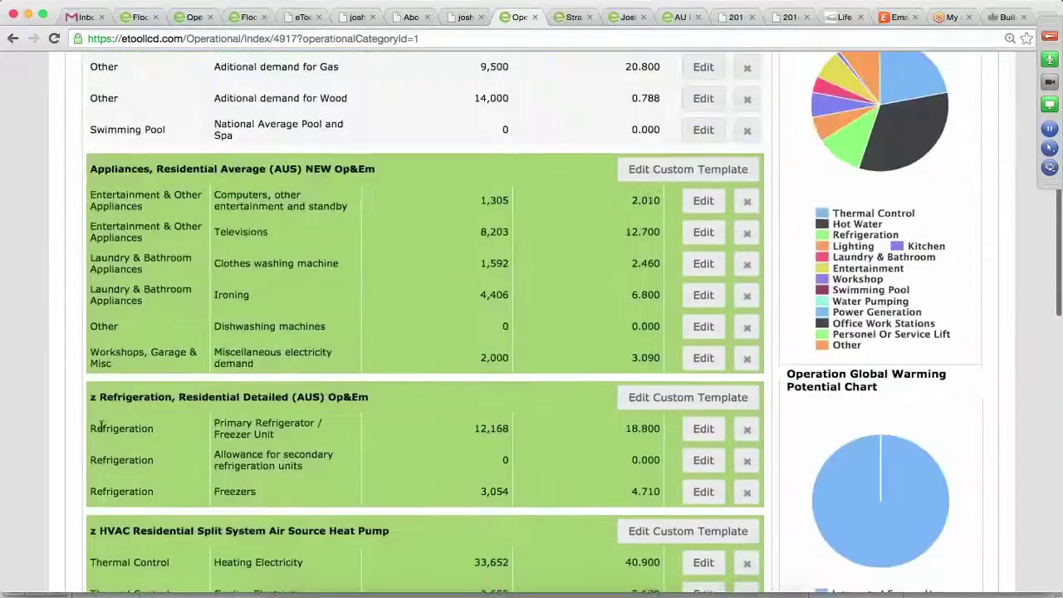
{"action": "scroll", "coordinate": [100, 428], "scroll_direction": "up", "scroll_amount": 5}
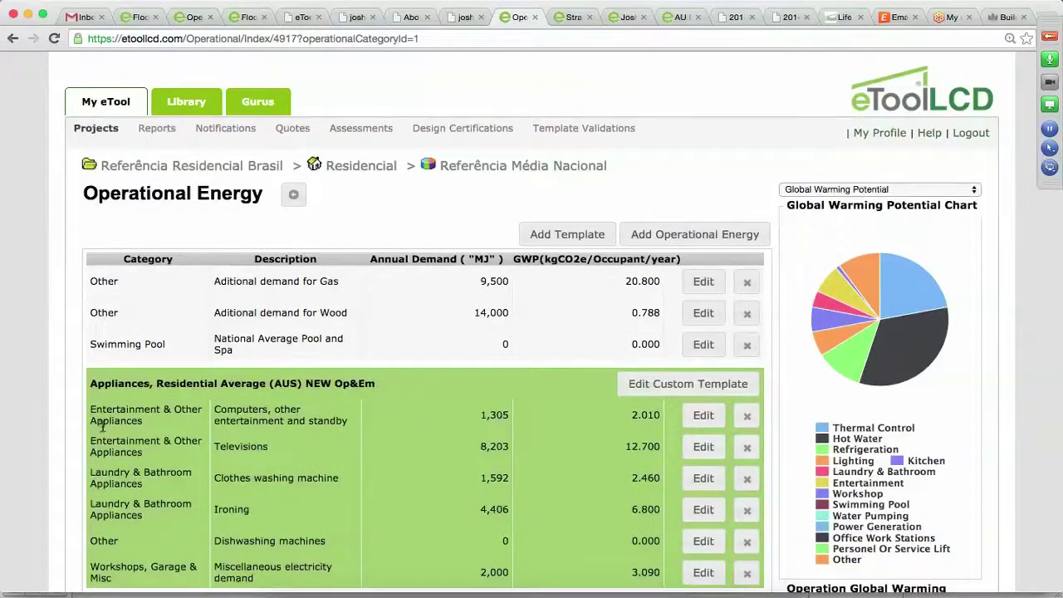
Return to the Referência Média Nacional design and display its custom templates
{"action": "left_click", "coordinate": [459, 170]}
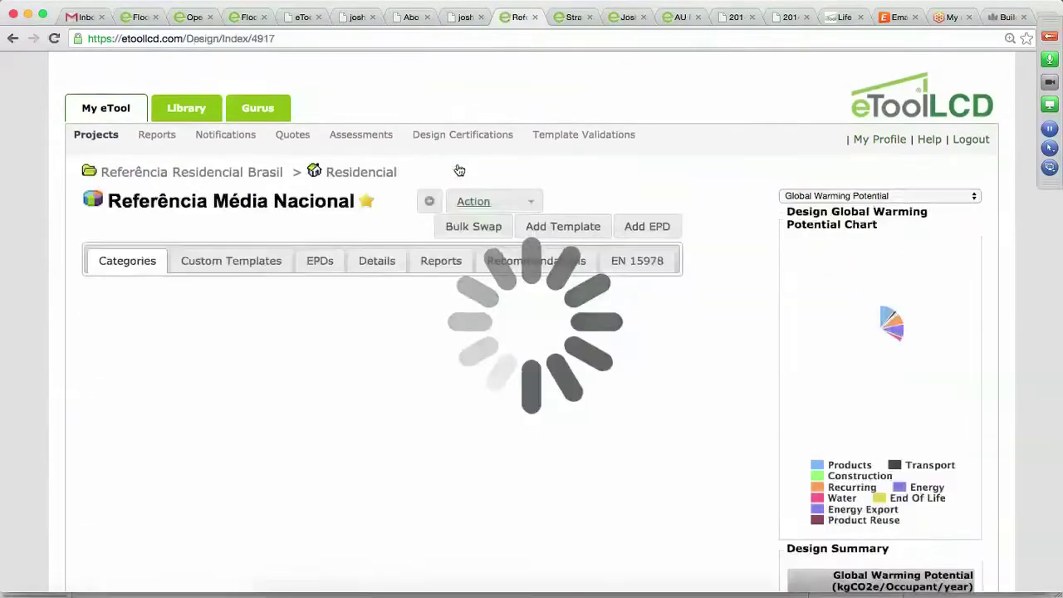
{"action": "left_click", "coordinate": [226, 260]}
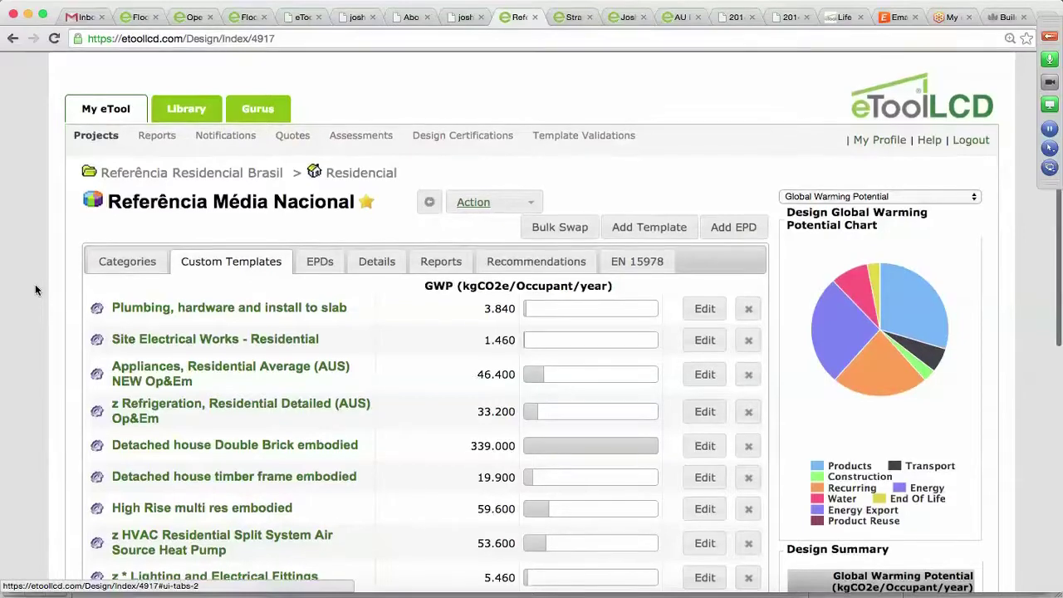
Show the design's details and expand the Single Family Residence function to review its characteristics and floor areas
{"action": "left_click", "coordinate": [378, 265]}
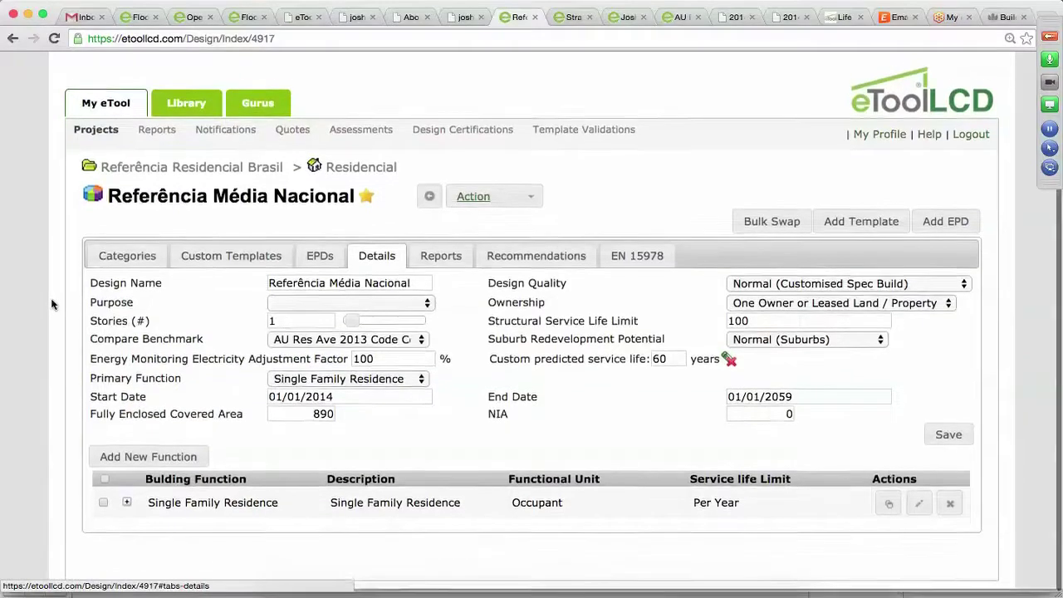
{"action": "left_click", "coordinate": [126, 508]}
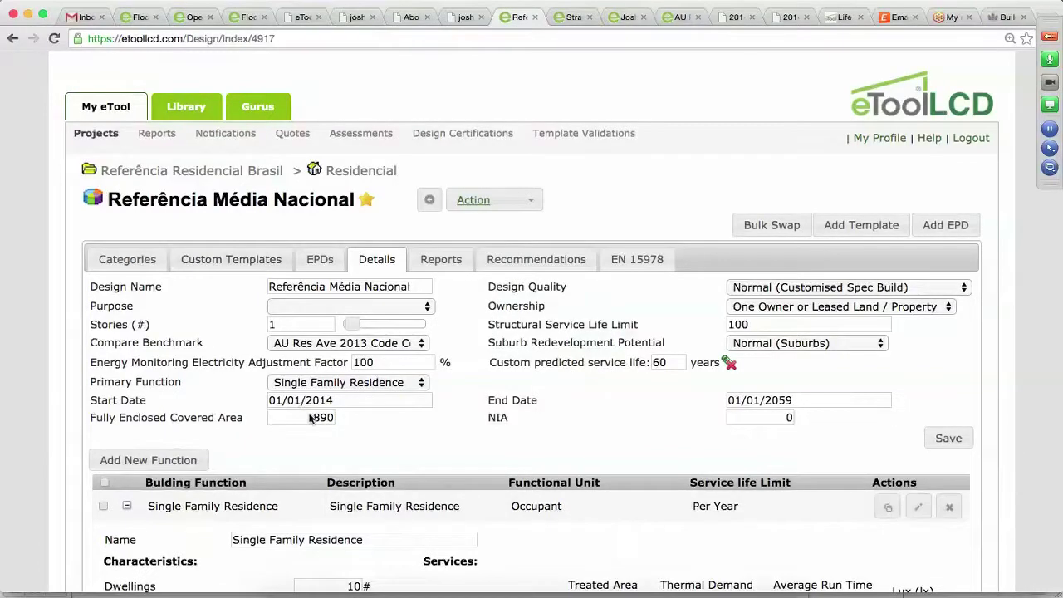
{"action": "scroll", "coordinate": [309, 417], "scroll_direction": "down", "scroll_amount": 5}
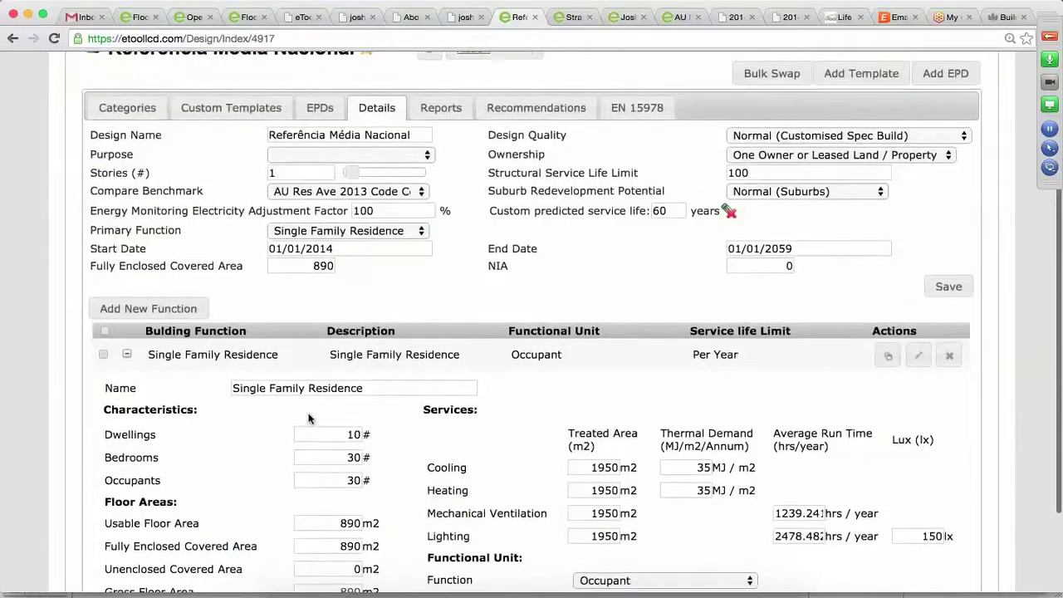
{"action": "scroll", "coordinate": [309, 418], "scroll_direction": "up", "scroll_amount": 4}
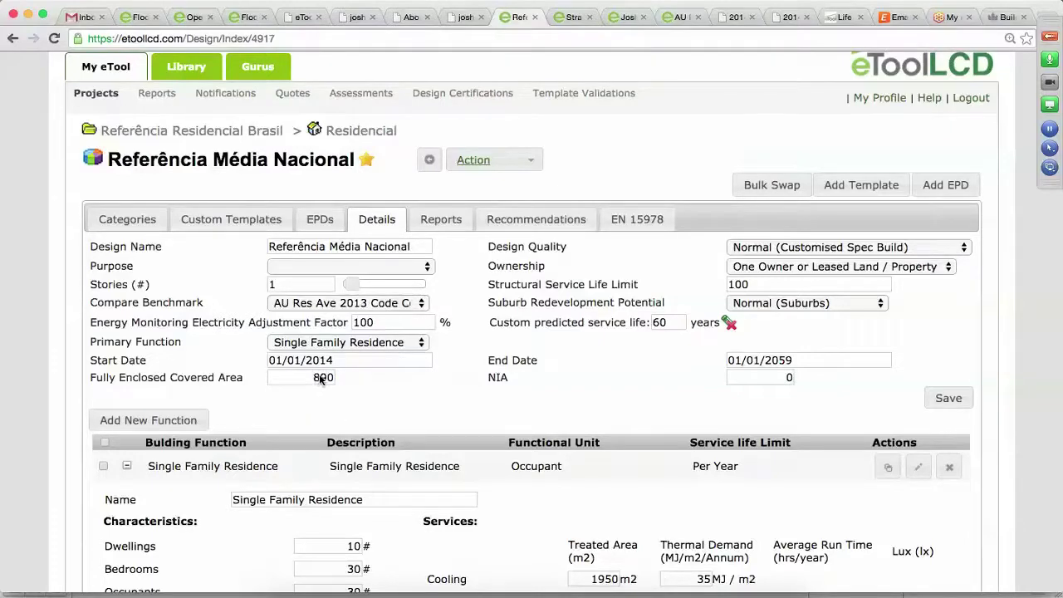
{"action": "scroll", "coordinate": [324, 381], "scroll_direction": "down", "scroll_amount": 5}
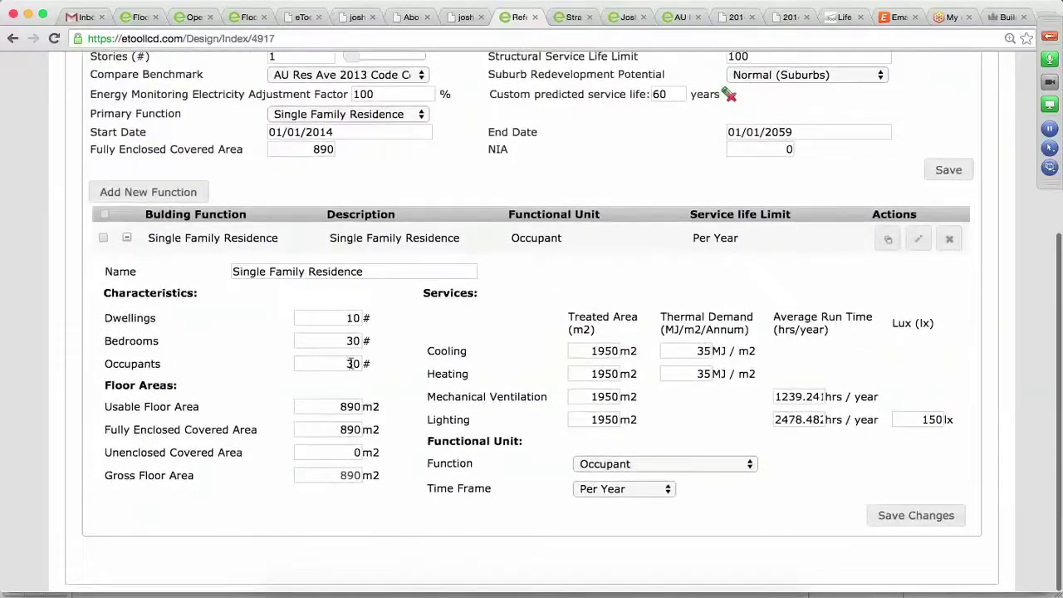
Check the number of occupants in the Single Family Residence function and the design's custom predicted service life
{"action": "left_click", "coordinate": [353, 364]}
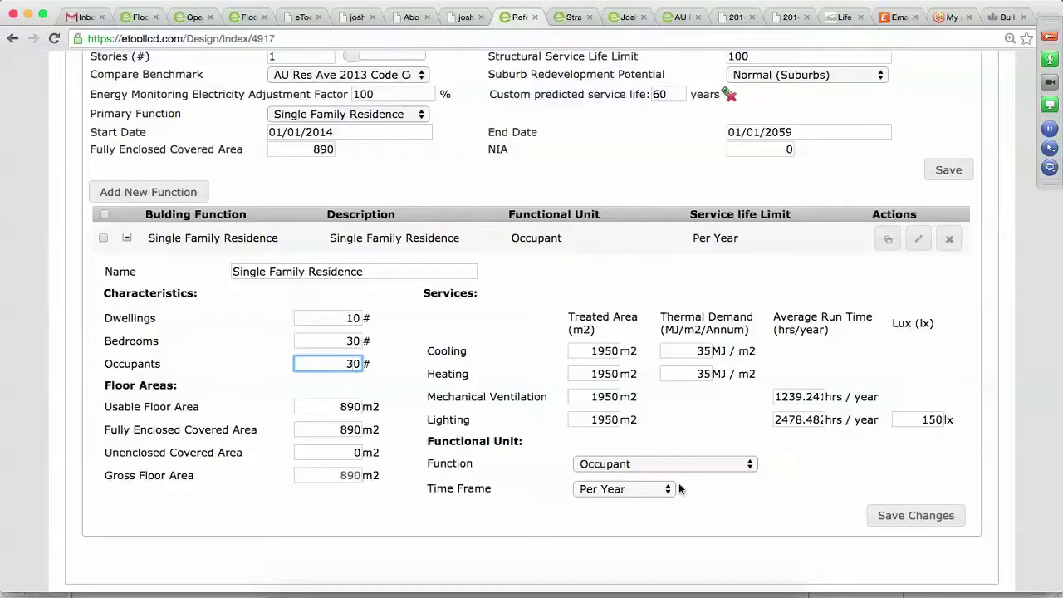
{"action": "scroll", "coordinate": [494, 298], "scroll_direction": "down", "scroll_amount": 1}
{"action": "scroll", "coordinate": [491, 295], "scroll_direction": "up", "scroll_amount": 2}
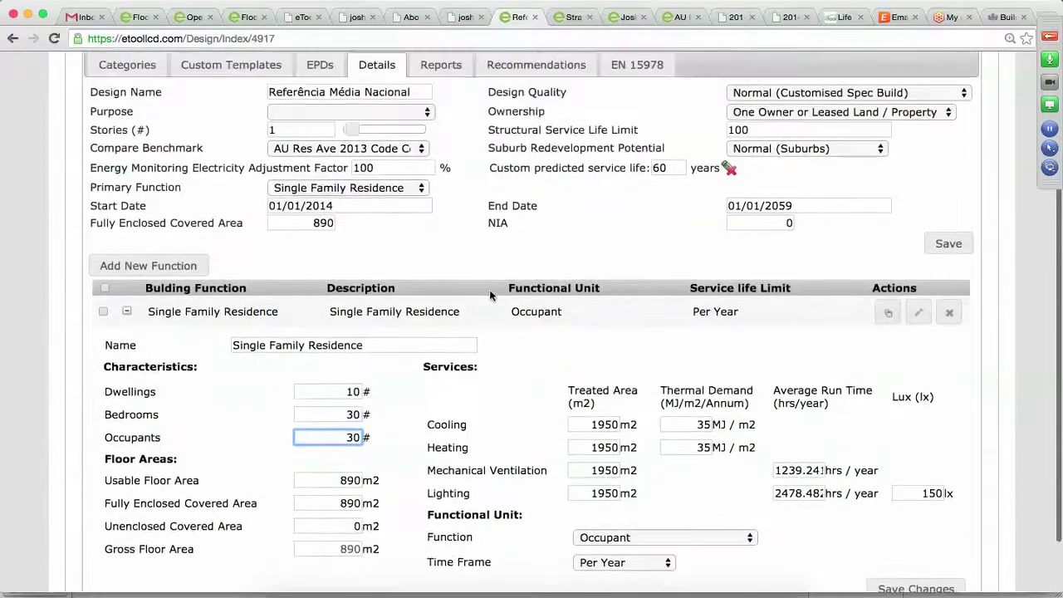
{"action": "left_click", "coordinate": [669, 167]}
{"action": "double_click", "coordinate": [669, 167]}
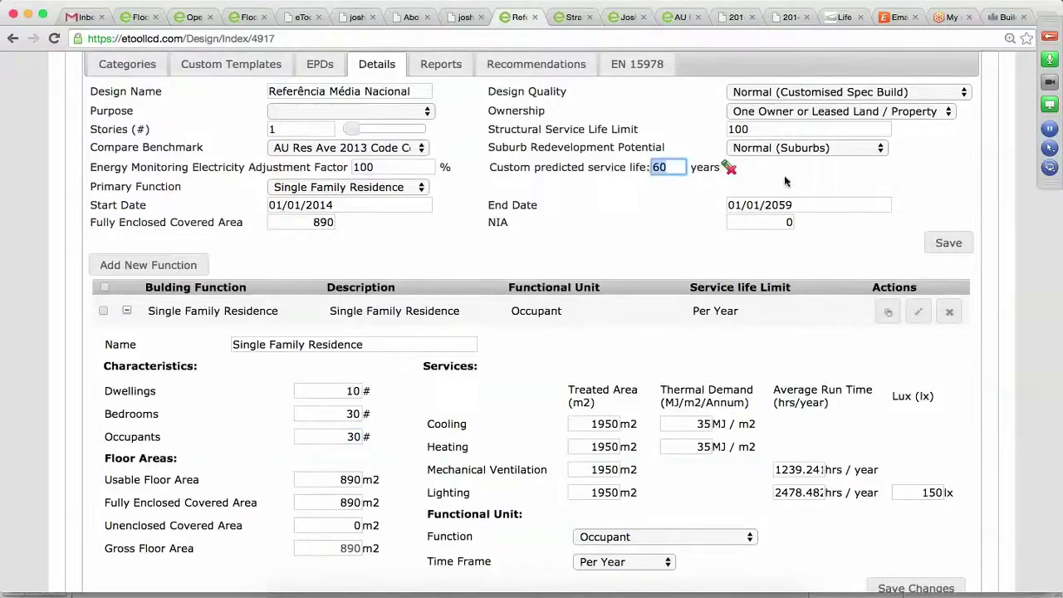
{"action": "left_click", "coordinate": [1050, 38]}
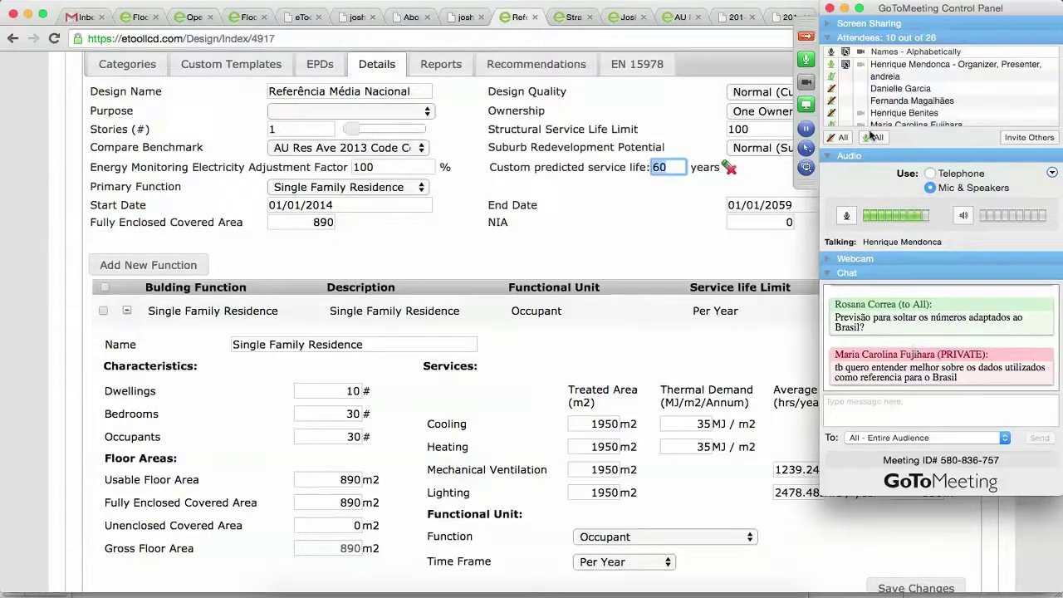
{"action": "left_click", "coordinate": [806, 38]}
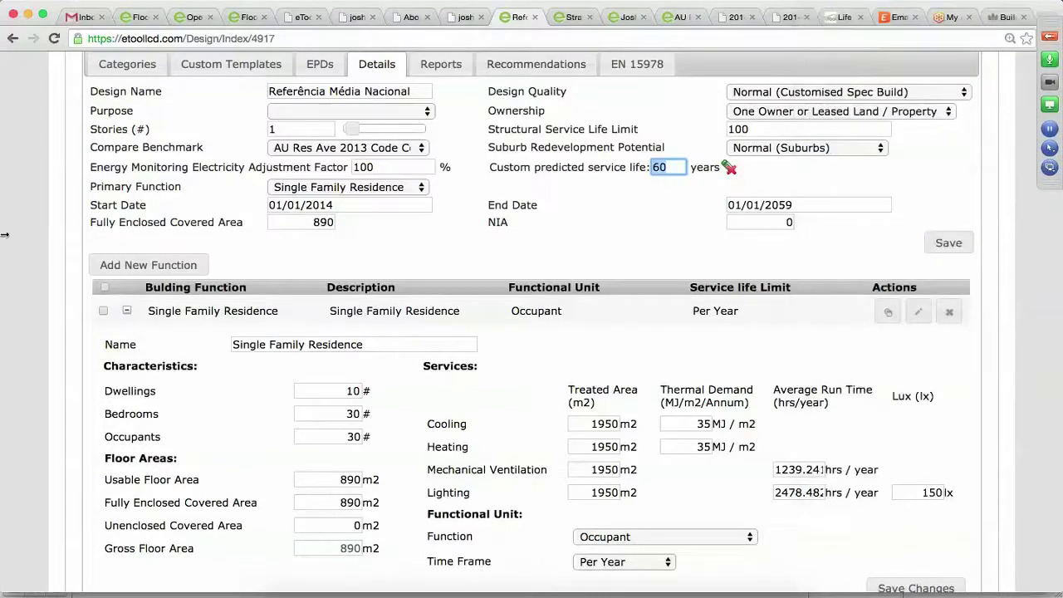
Go back to the design's category breakdown and examine the GWP per category alongside the design summary and chart
{"action": "scroll", "coordinate": [33, 243], "scroll_direction": "down", "scroll_amount": 1}
{"action": "scroll", "coordinate": [32, 241], "scroll_direction": "up", "scroll_amount": 4}
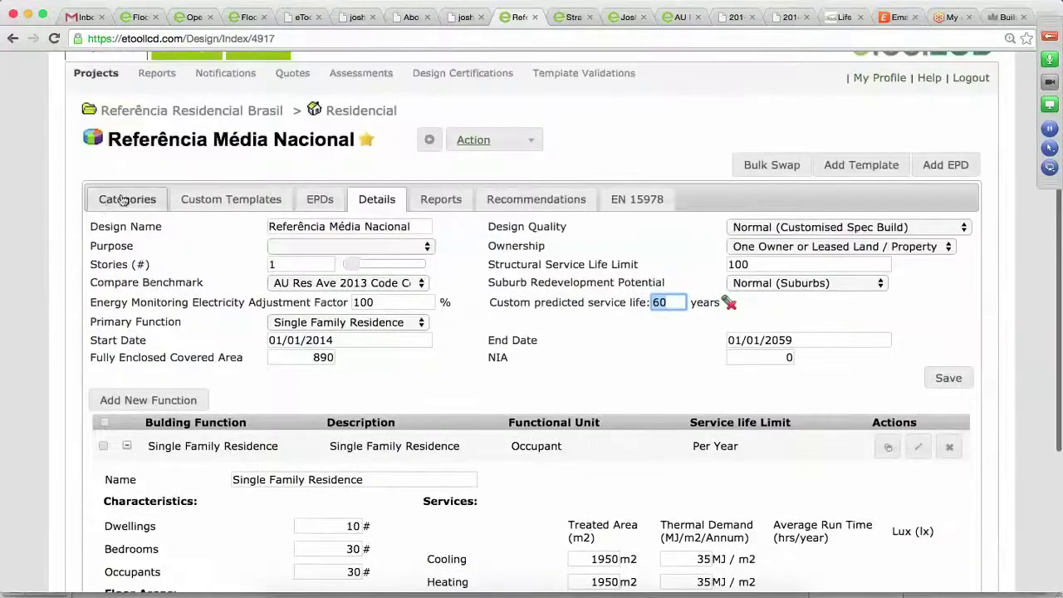
{"action": "left_click", "coordinate": [124, 201]}
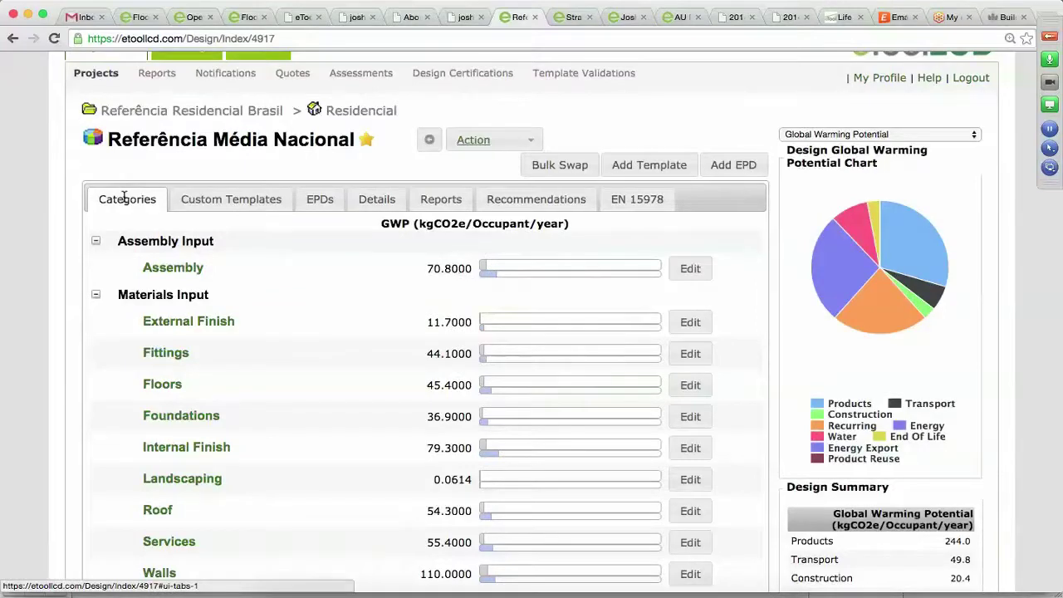
{"action": "scroll", "coordinate": [125, 201], "scroll_direction": "down", "scroll_amount": 2}
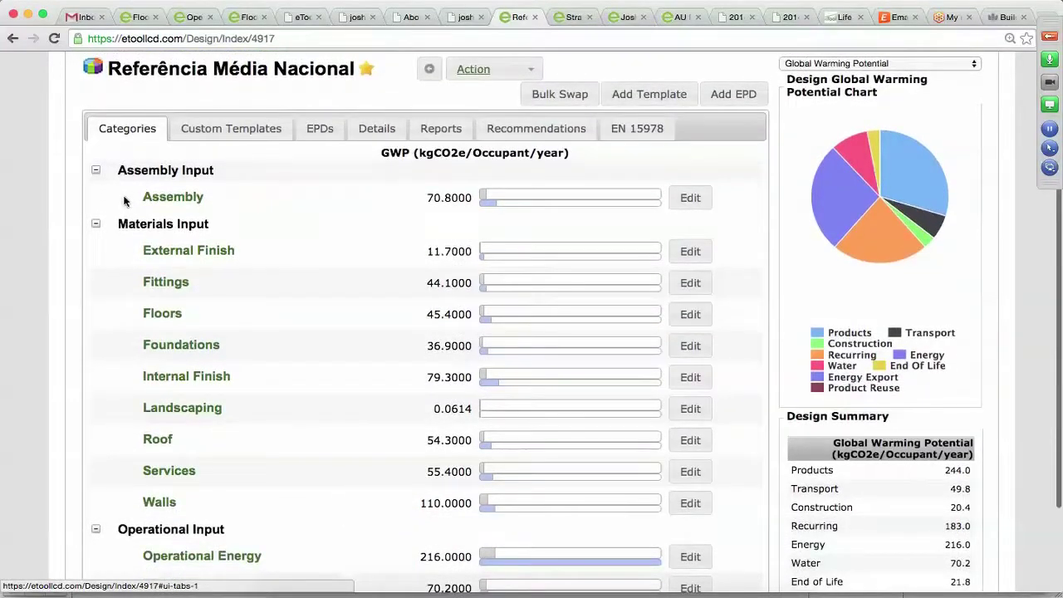
{"action": "scroll", "coordinate": [124, 201], "scroll_direction": "down", "scroll_amount": 2}
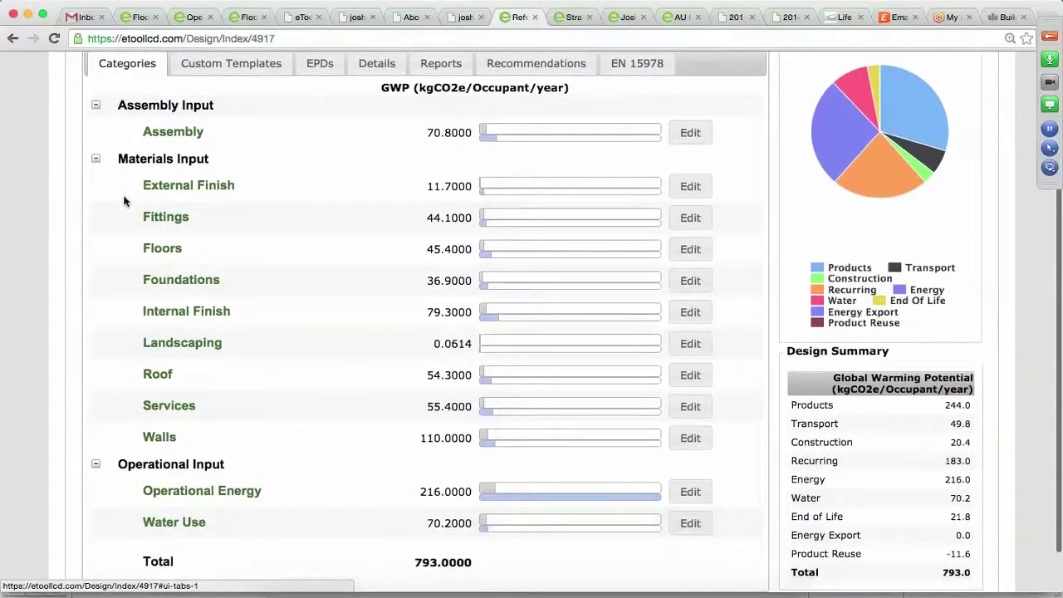
{"action": "scroll", "coordinate": [124, 201], "scroll_direction": "up", "scroll_amount": 1}
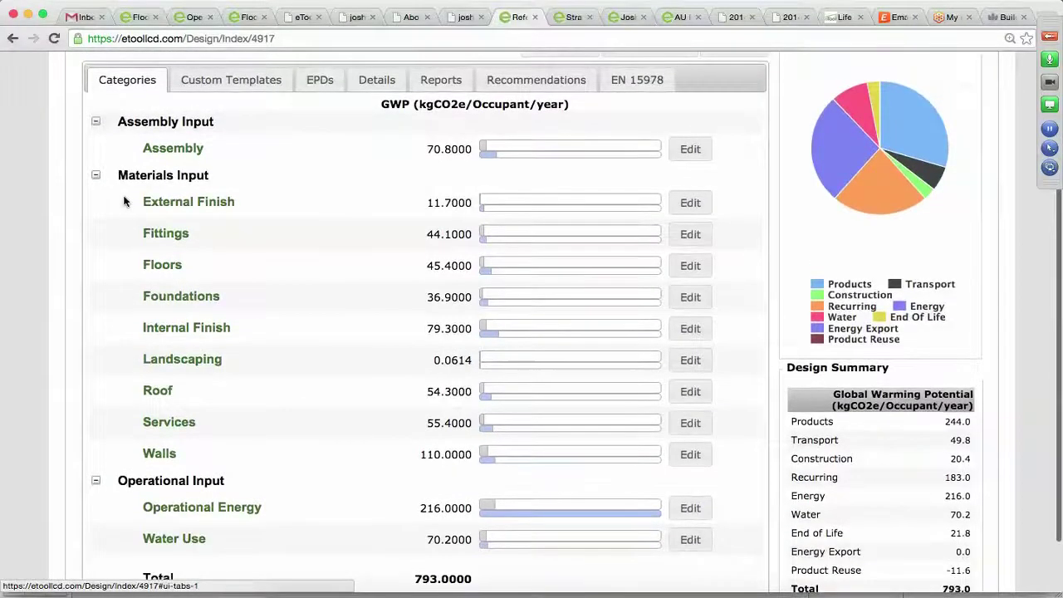
{"action": "scroll", "coordinate": [124, 201], "scroll_direction": "down", "scroll_amount": 1}
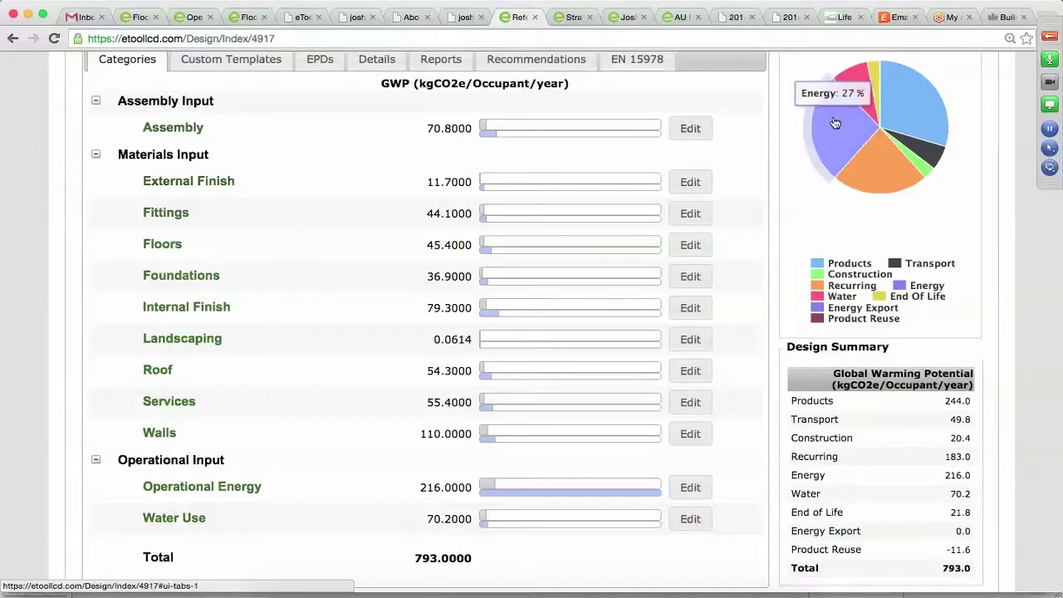
Examine the life-cycle shares in the Global Warming Potential chart and compare them with the category values
{"action": "scroll", "coordinate": [825, 209], "scroll_direction": "down", "scroll_amount": 2}
{"action": "scroll", "coordinate": [825, 209], "scroll_direction": "up", "scroll_amount": 3}
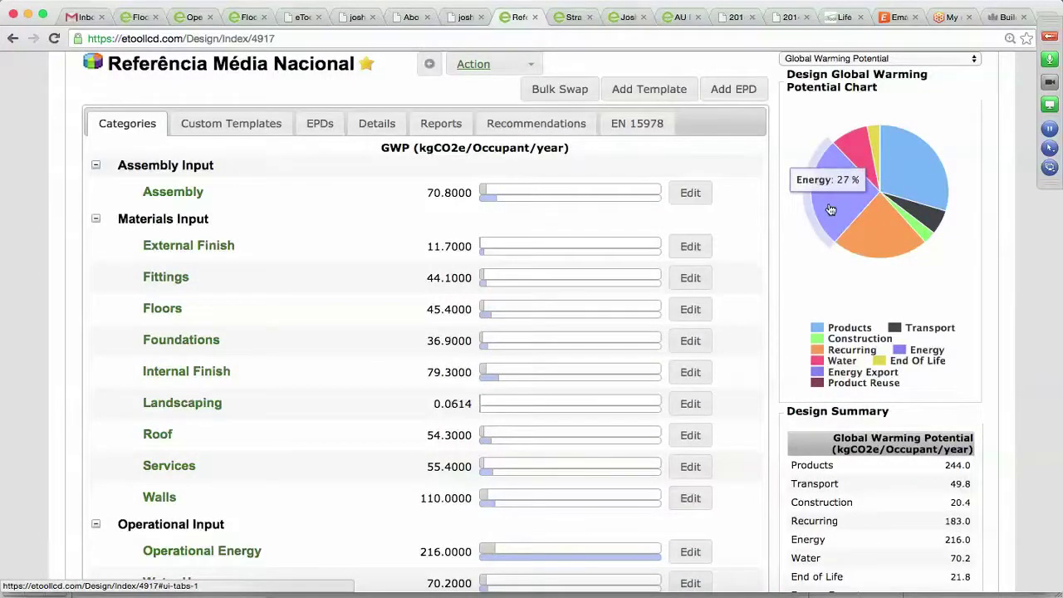
{"action": "mouse_move", "coordinate": [901, 172]}
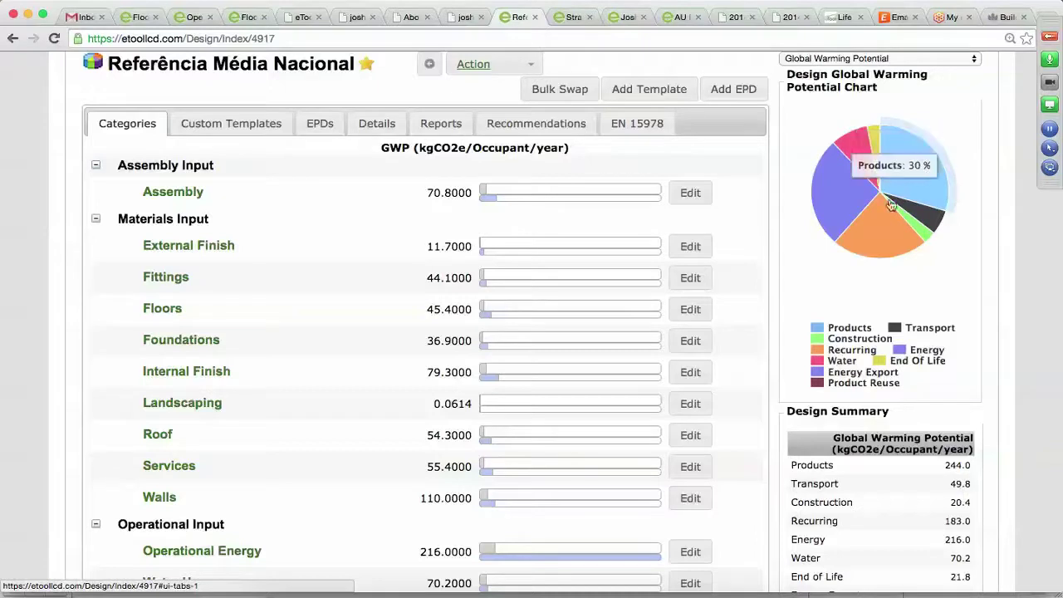
{"action": "mouse_move", "coordinate": [873, 237]}
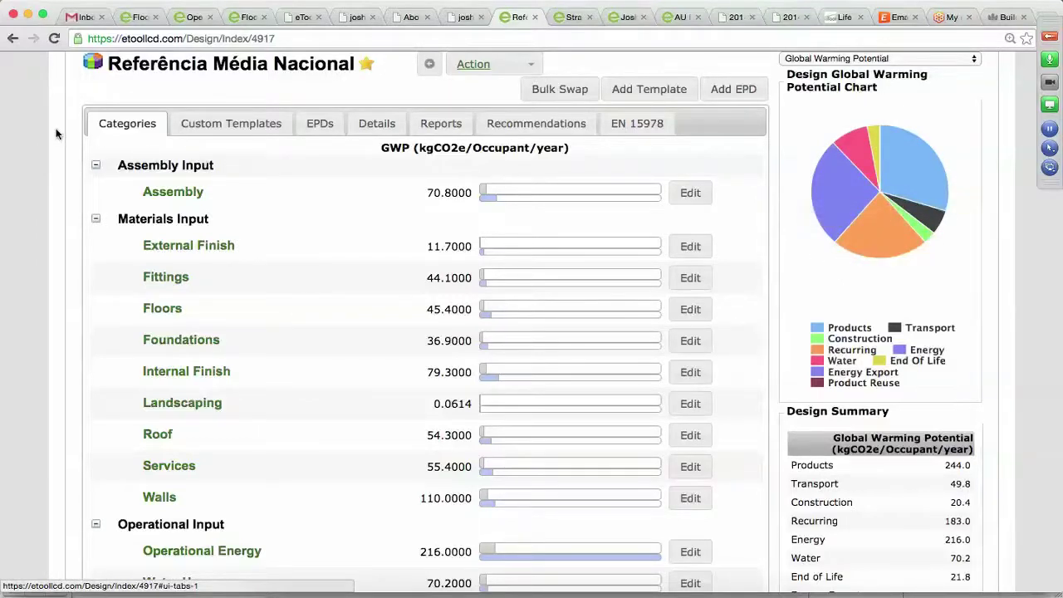
{"action": "scroll", "coordinate": [54, 133], "scroll_direction": "down", "scroll_amount": 2}
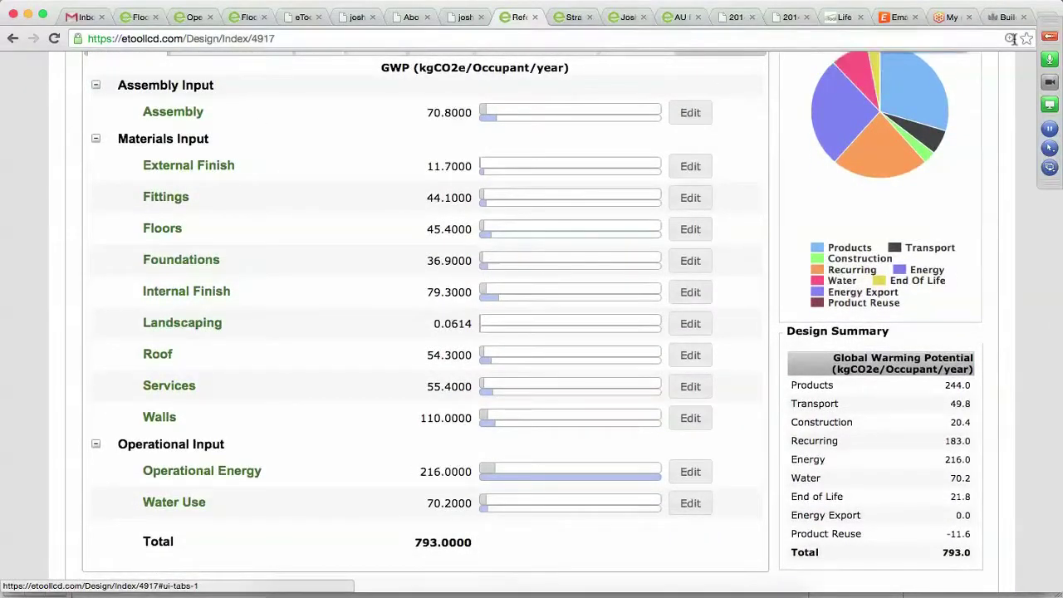
Expand the GoToMeeting control panel and read the most recent participant questions in the chat
{"action": "left_click", "coordinate": [1049, 35]}
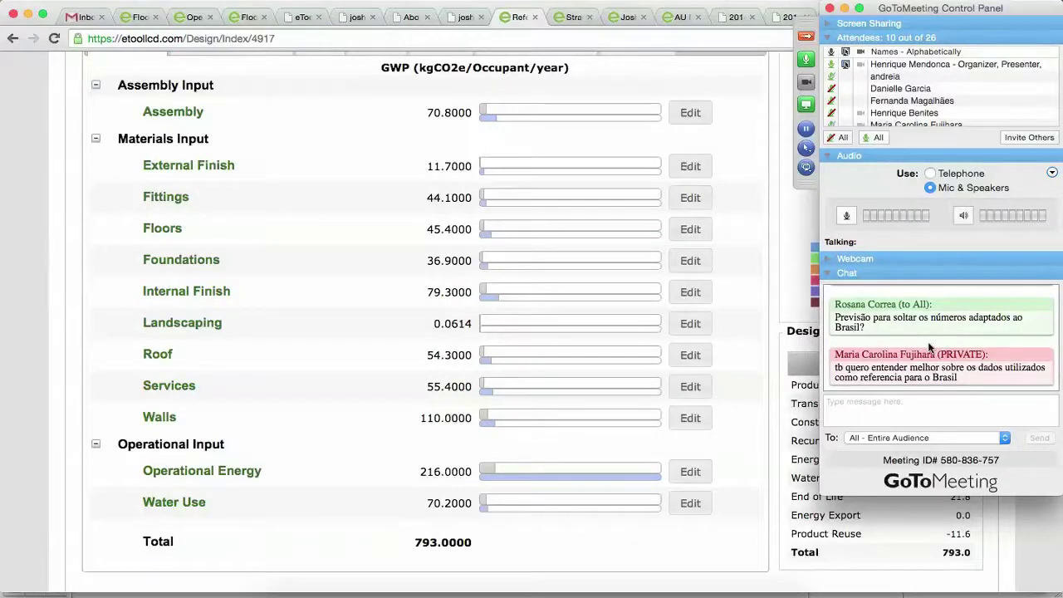
{"action": "scroll", "coordinate": [884, 321], "scroll_direction": "down", "scroll_amount": 1}
{"action": "scroll", "coordinate": [883, 321], "scroll_direction": "up", "scroll_amount": 1}
{"action": "scroll", "coordinate": [883, 322], "scroll_direction": "down", "scroll_amount": 1}
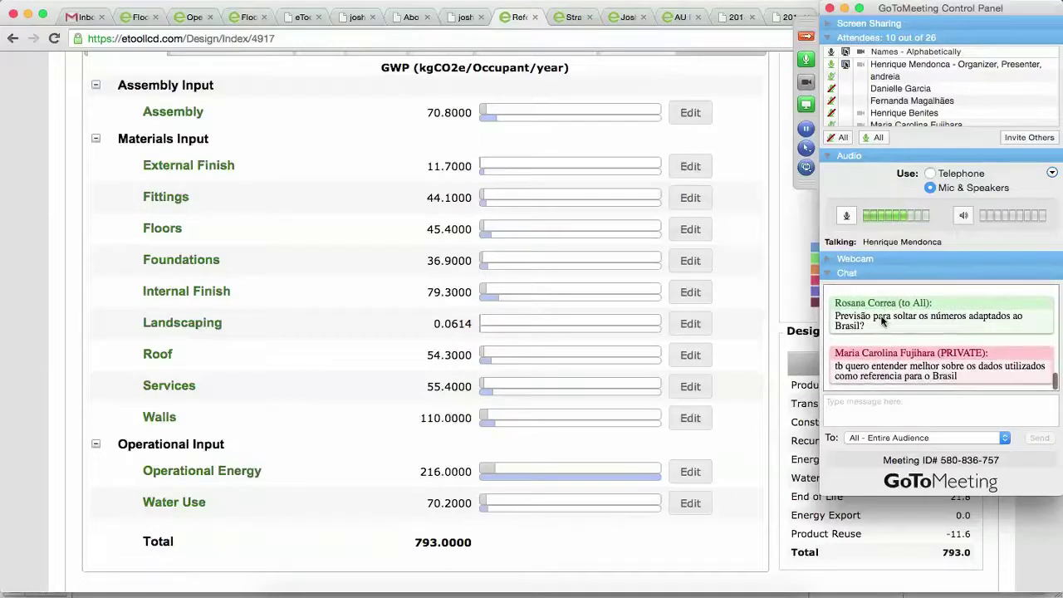
{"action": "scroll", "coordinate": [884, 321], "scroll_direction": "up", "scroll_amount": 2}
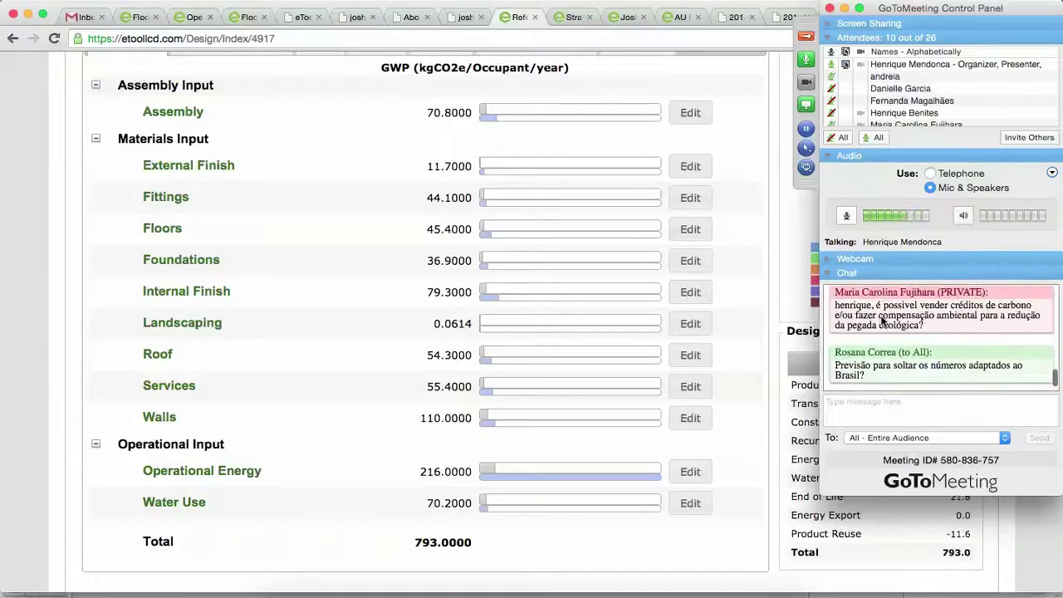
{"action": "scroll", "coordinate": [883, 322], "scroll_direction": "down", "scroll_amount": 3}
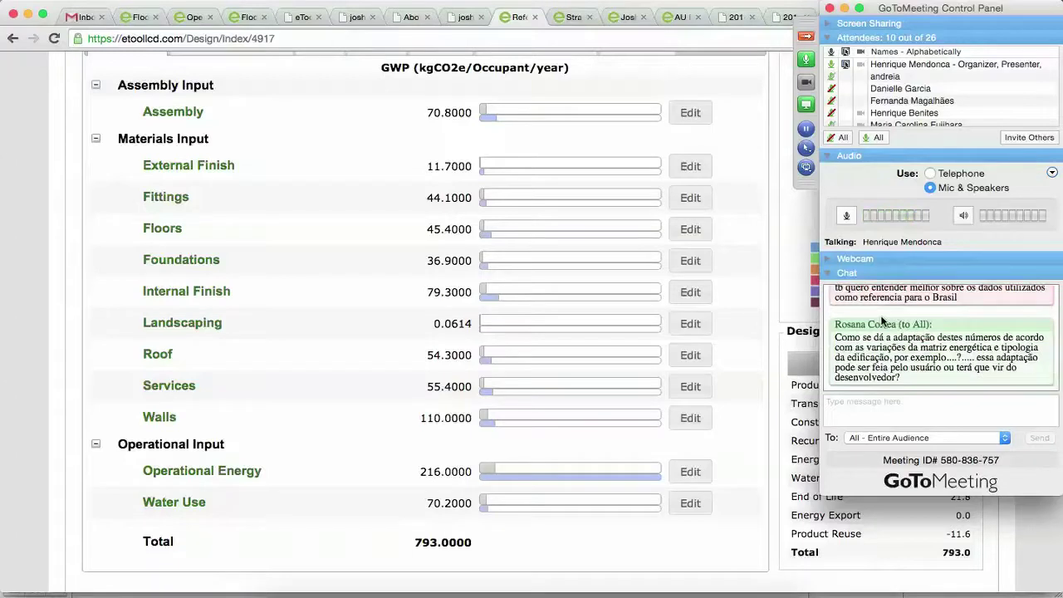
Look back through earlier chat messages and read the question about selling carbon credits and environmental compensation
{"action": "scroll", "coordinate": [884, 321], "scroll_direction": "up", "scroll_amount": 2}
{"action": "scroll", "coordinate": [883, 321], "scroll_direction": "up", "scroll_amount": 5}
{"action": "scroll", "coordinate": [883, 321], "scroll_direction": "up", "scroll_amount": 3}
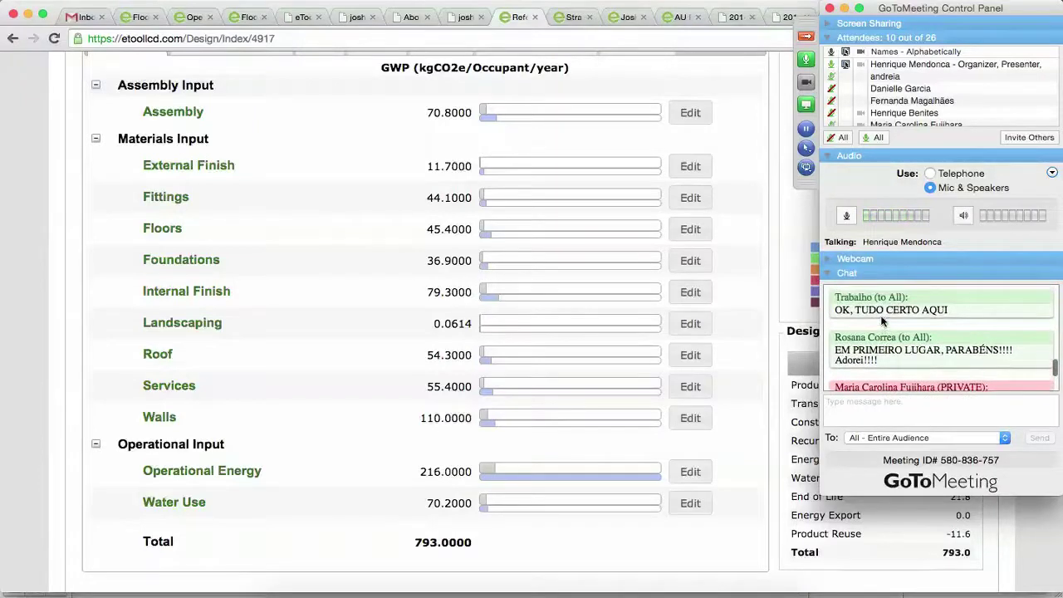
{"action": "scroll", "coordinate": [883, 321], "scroll_direction": "down", "scroll_amount": 1}
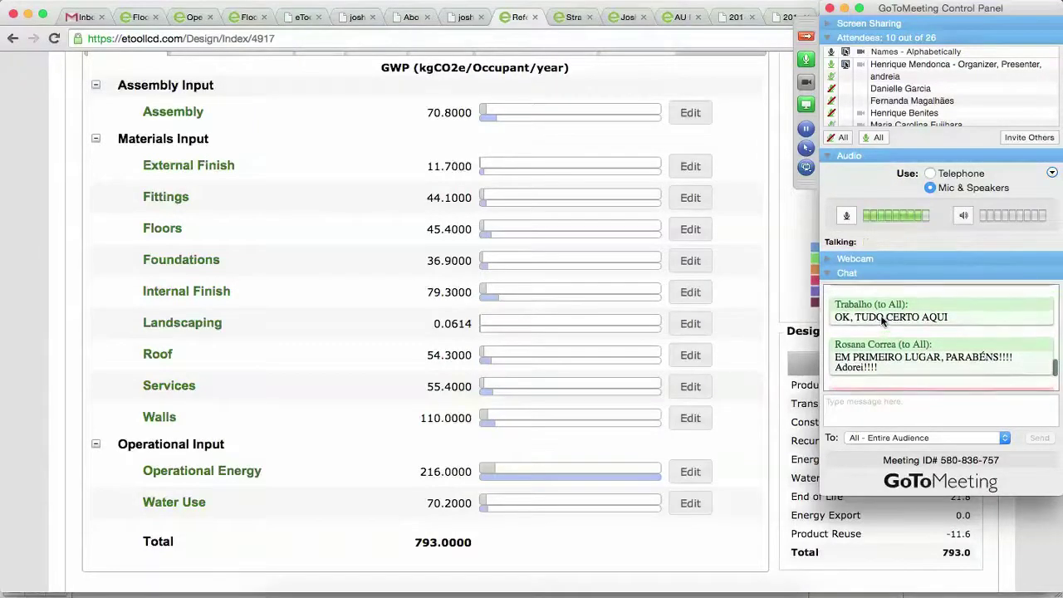
{"action": "scroll", "coordinate": [882, 321], "scroll_direction": "down", "scroll_amount": 2}
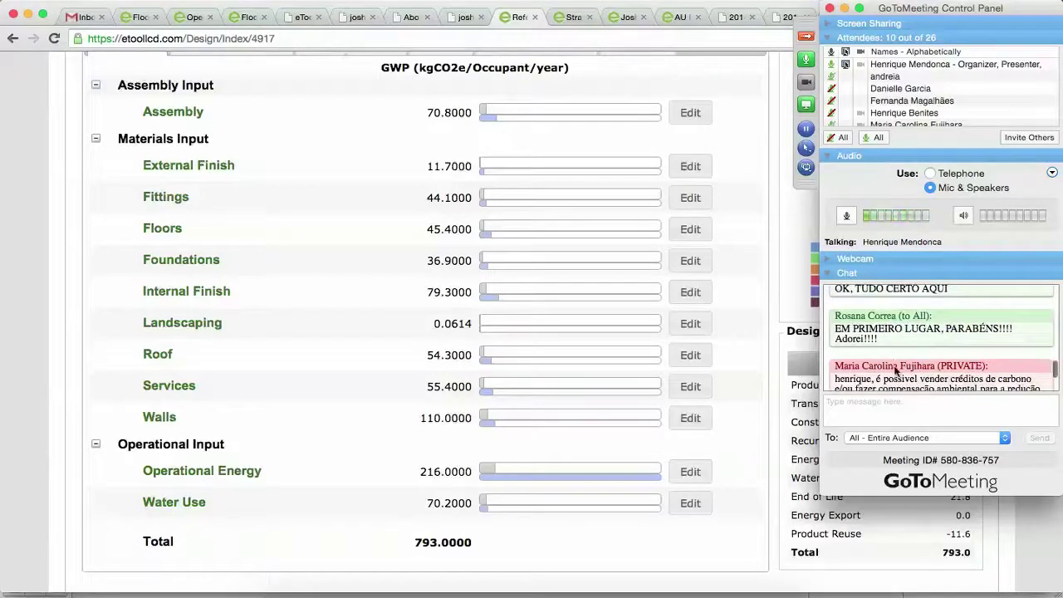
{"action": "scroll", "coordinate": [895, 371], "scroll_direction": "down", "scroll_amount": 3}
{"action": "scroll", "coordinate": [895, 371], "scroll_direction": "down", "scroll_amount": 1}
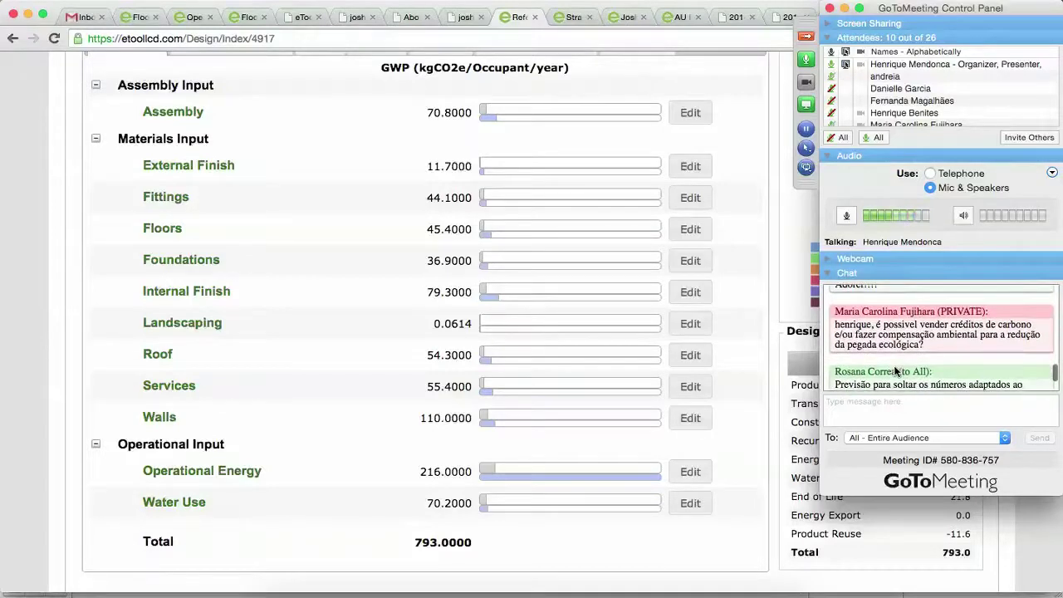
{"action": "scroll", "coordinate": [894, 372], "scroll_direction": "down", "scroll_amount": 1}
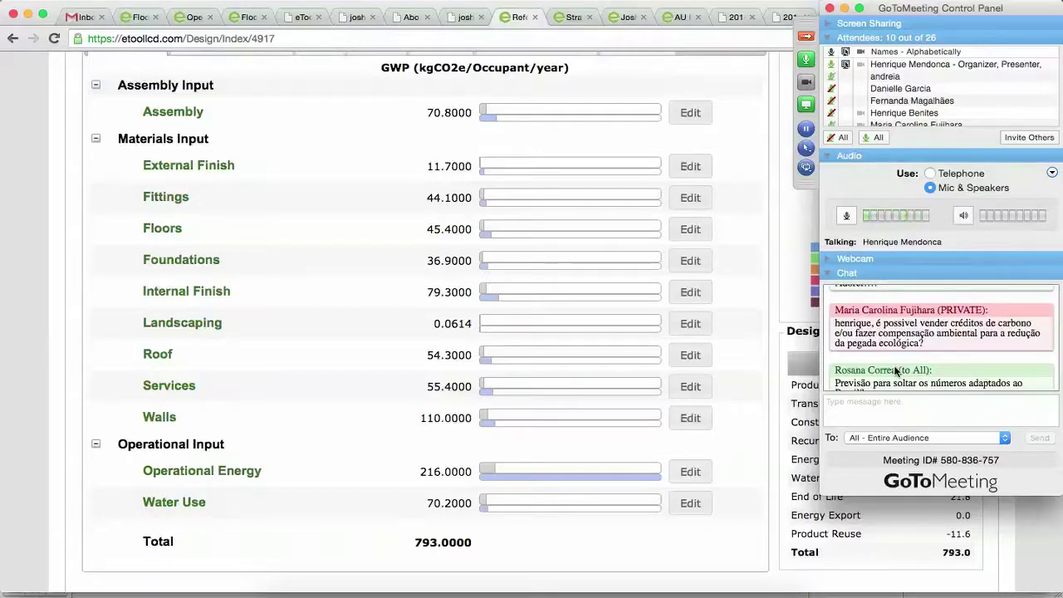
Read the chat questions about figures adapted to Brazil, the reference data and the energy matrix variations
{"action": "scroll", "coordinate": [897, 372], "scroll_direction": "down", "scroll_amount": 2}
{"action": "scroll", "coordinate": [896, 371], "scroll_direction": "down", "scroll_amount": 5}
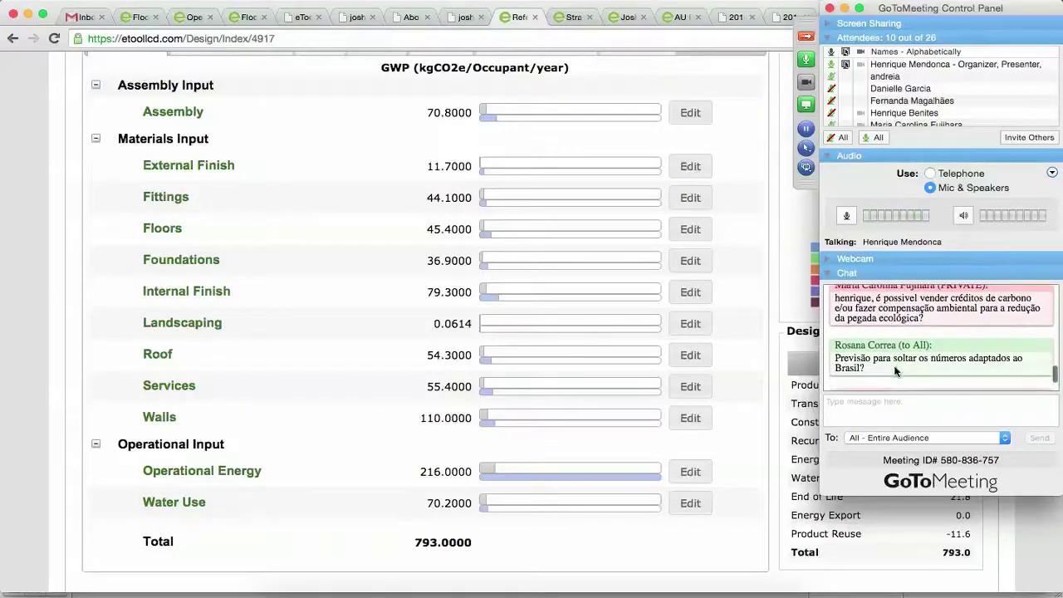
{"action": "scroll", "coordinate": [896, 371], "scroll_direction": "down", "scroll_amount": 1}
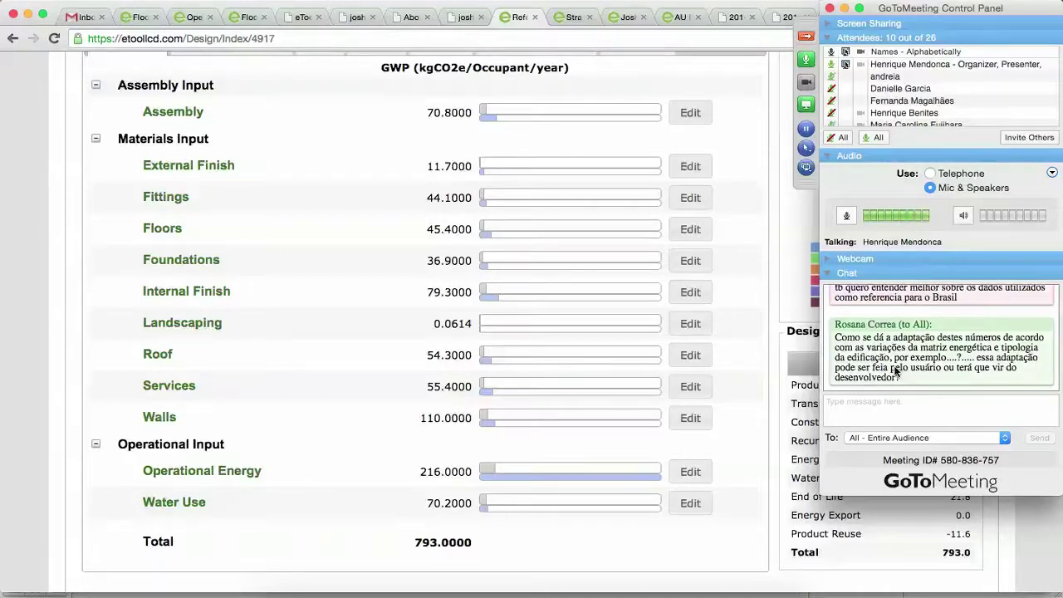
Return to the Referência Média Nacional design in eToolLCD and open its Operational Energy category
{"action": "left_click", "coordinate": [58, 282]}
{"action": "scroll", "coordinate": [20, 275], "scroll_direction": "up", "scroll_amount": 3}
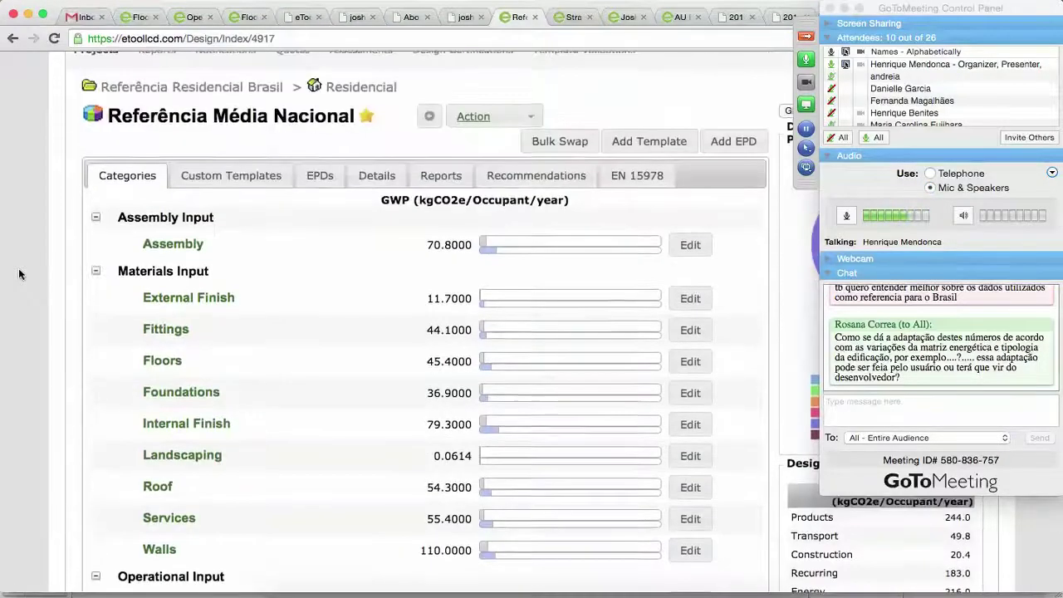
{"action": "scroll", "coordinate": [20, 274], "scroll_direction": "down", "scroll_amount": 4}
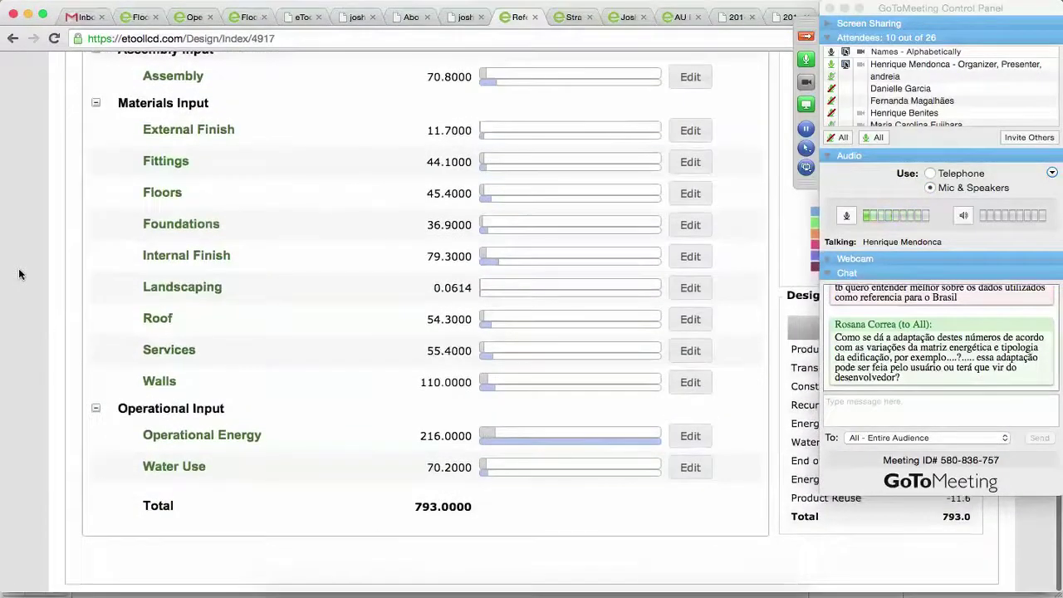
{"action": "left_click", "coordinate": [190, 432]}
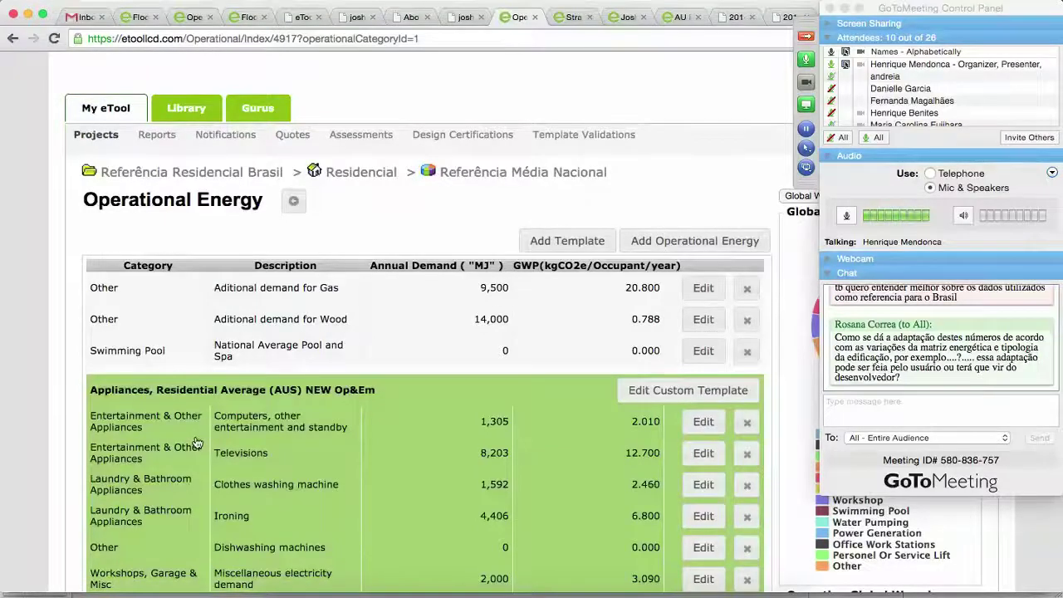
Edit the computers, other entertainment and standby entry, setting Source 1's delivery method to Other and reviewing the available sources
{"action": "scroll", "coordinate": [197, 442], "scroll_direction": "down", "scroll_amount": 5}
{"action": "left_click", "coordinate": [704, 256]}
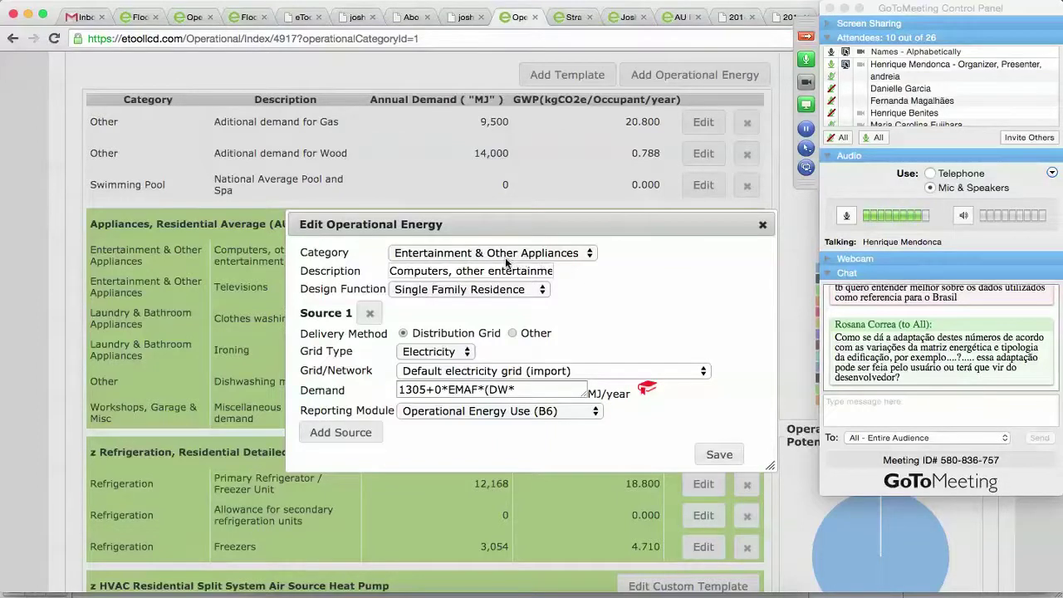
{"action": "left_click", "coordinate": [514, 333]}
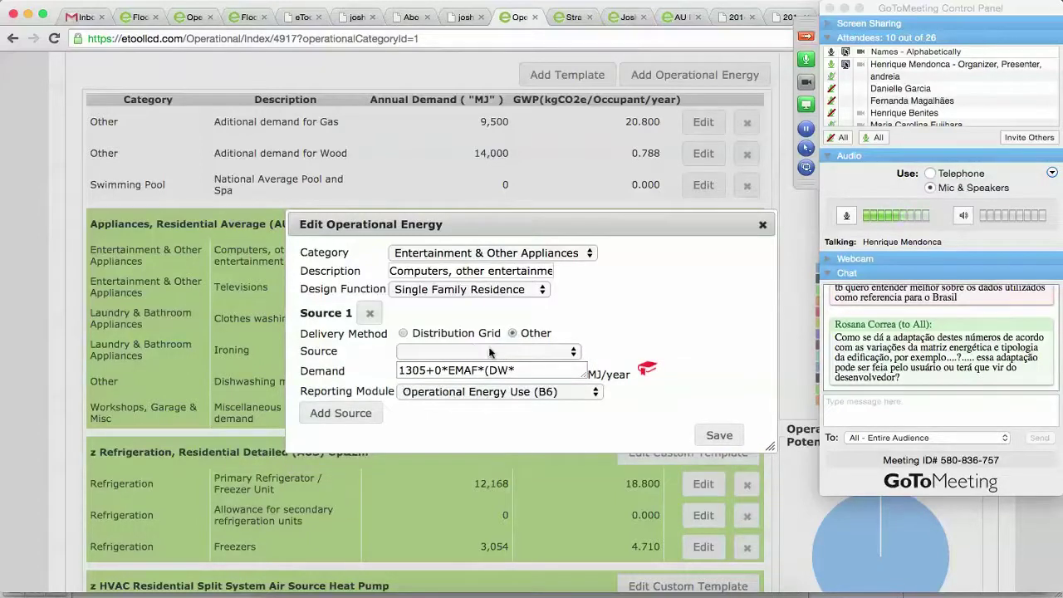
{"action": "left_click", "coordinate": [488, 353]}
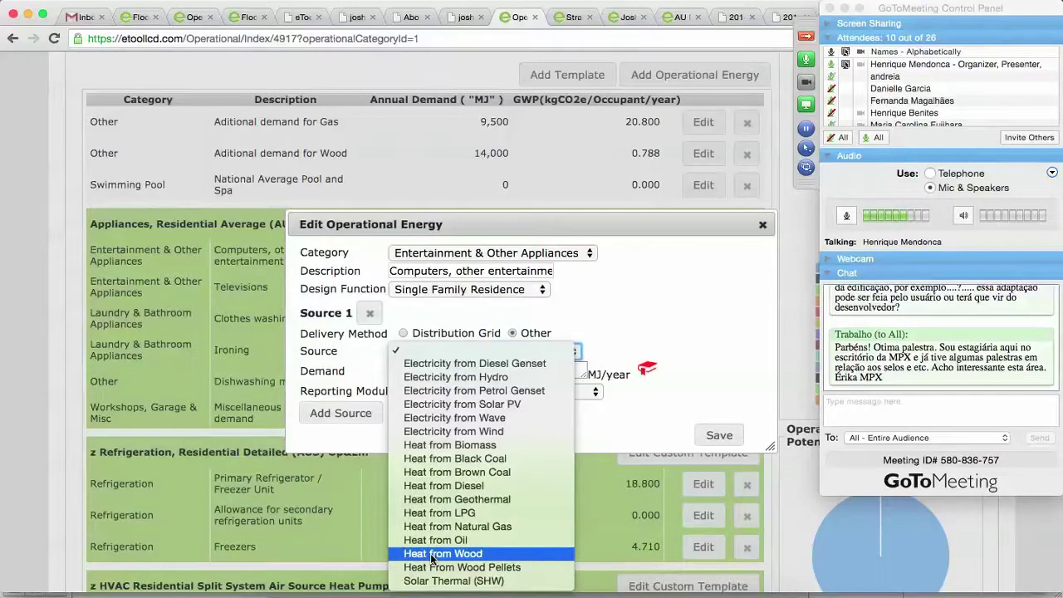
{"action": "left_click", "coordinate": [604, 328]}
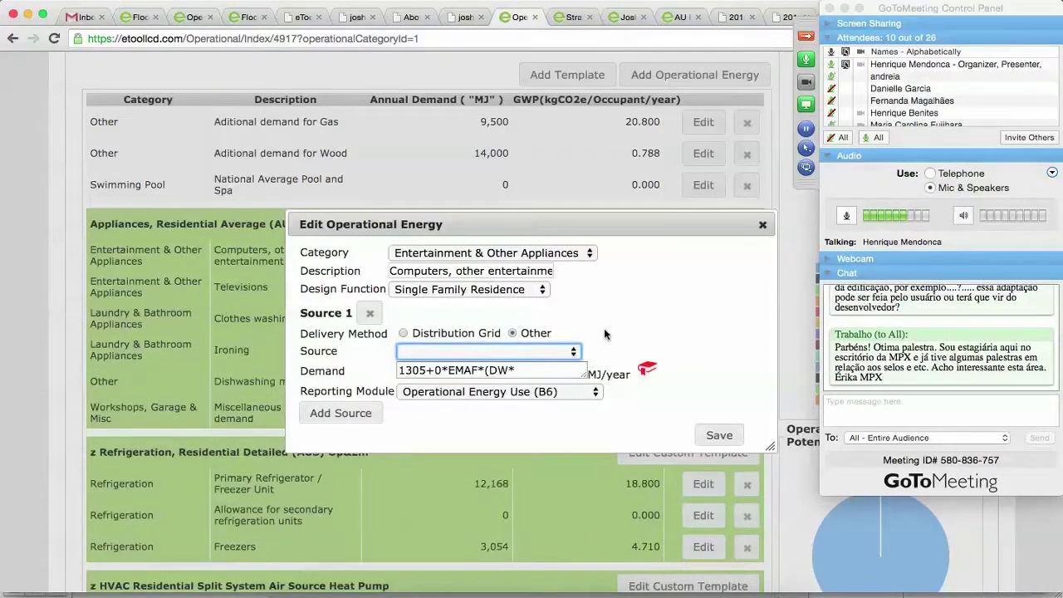
{"action": "left_click", "coordinate": [517, 350]}
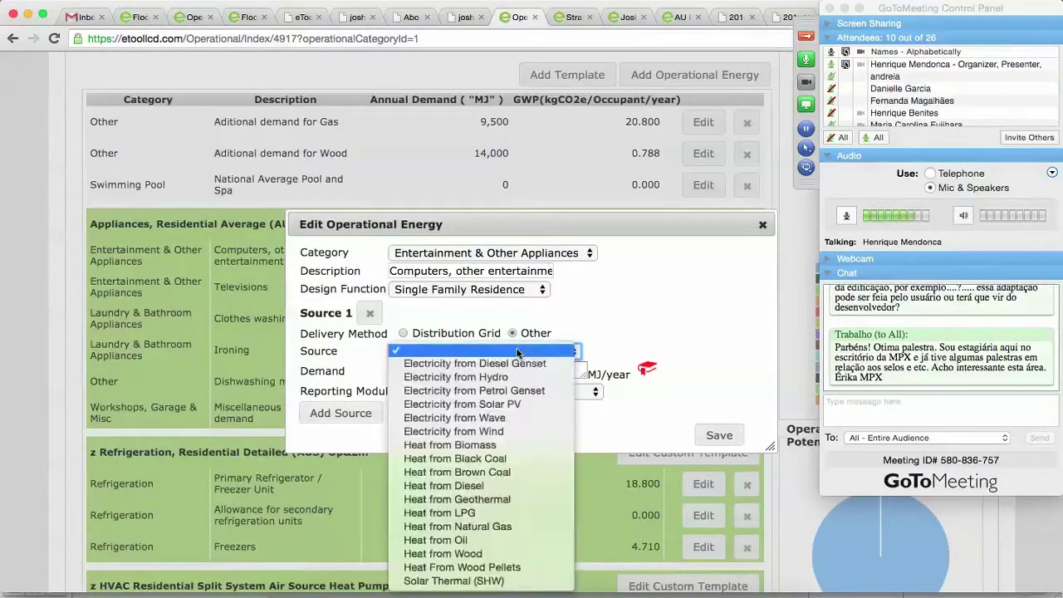
{"action": "left_click", "coordinate": [628, 314]}
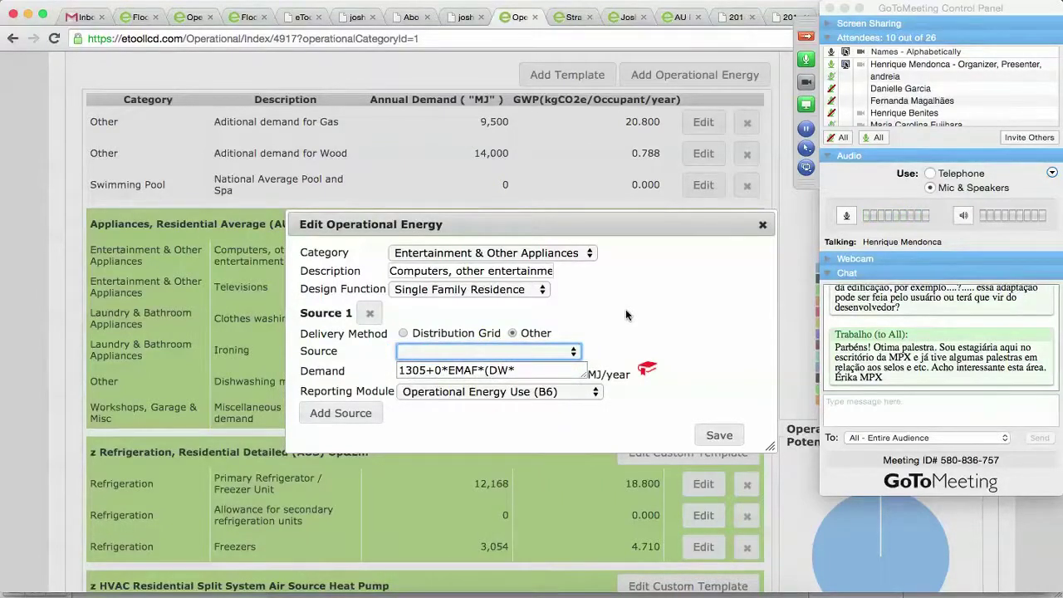
Check the newest chat messages and set Source 1 of the computers and entertainment entry to Solar Thermal (SHW)
{"action": "scroll", "coordinate": [897, 324], "scroll_direction": "up", "scroll_amount": 2}
{"action": "scroll", "coordinate": [904, 331], "scroll_direction": "up", "scroll_amount": 2}
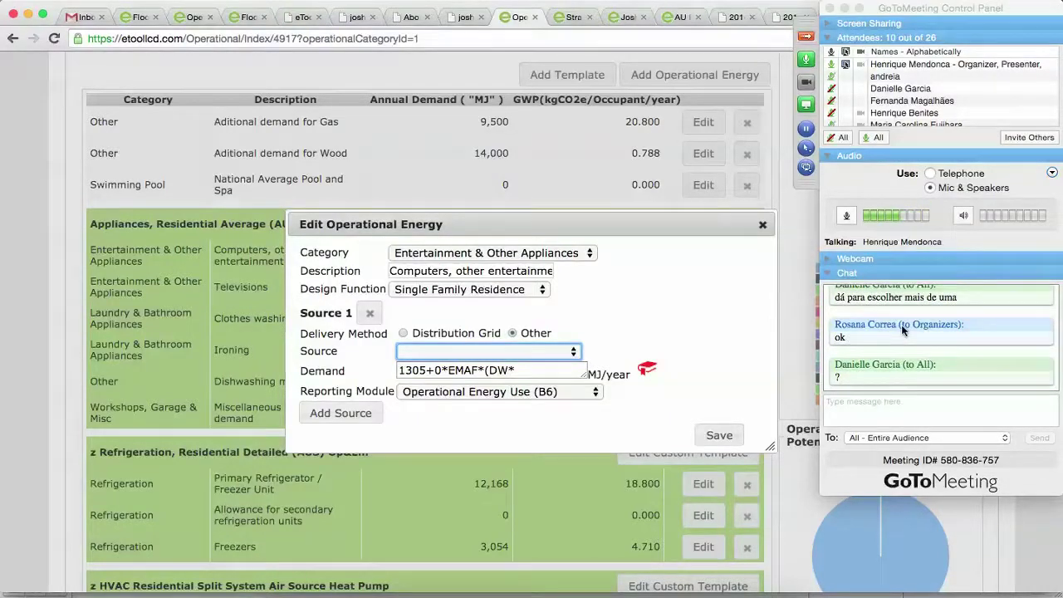
{"action": "left_click", "coordinate": [455, 353]}
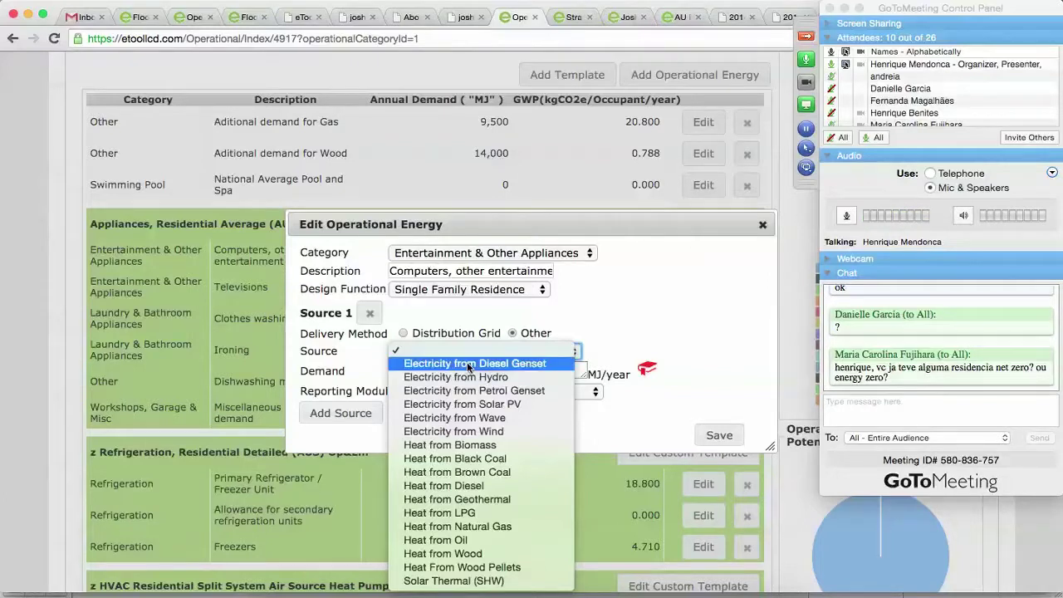
{"action": "left_click", "coordinate": [443, 585]}
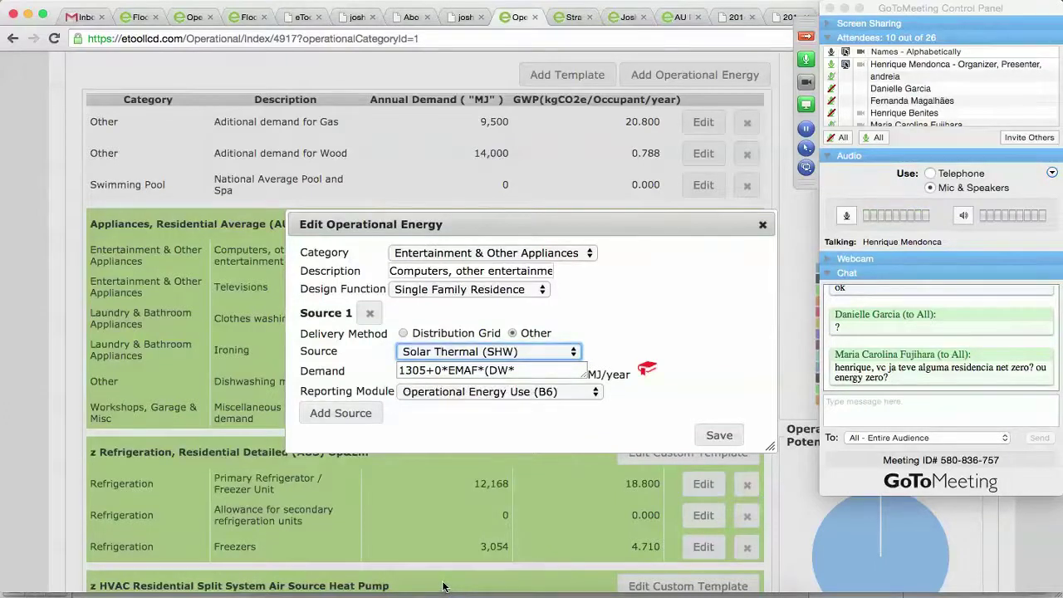
Add a second energy source to the entry, set its delivery method to Other and view the source options
{"action": "left_click", "coordinate": [344, 415]}
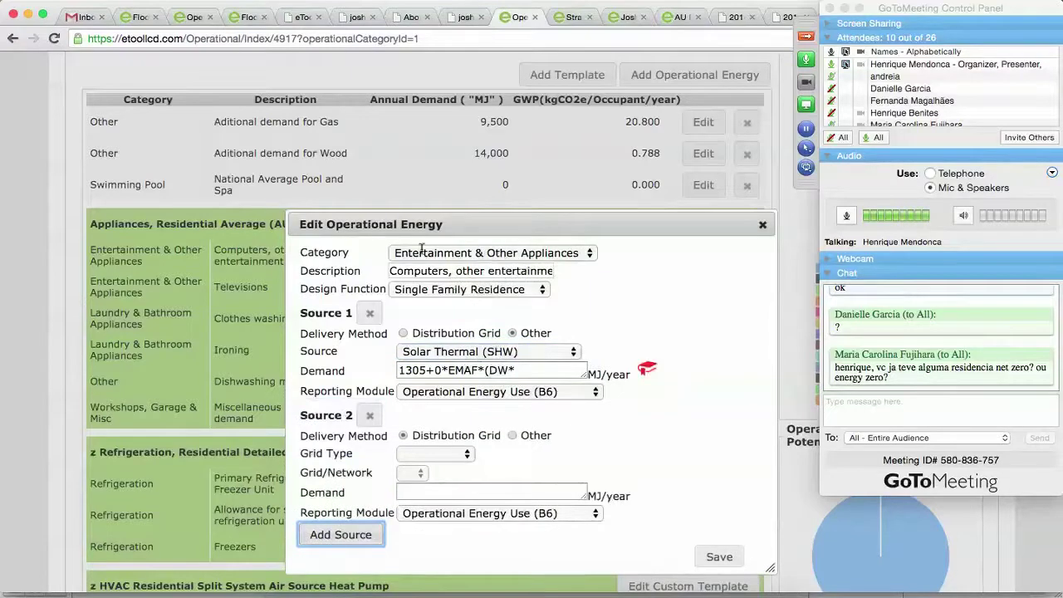
{"action": "left_click_drag", "start_coordinate": [443, 225], "coordinate": [441, 115]}
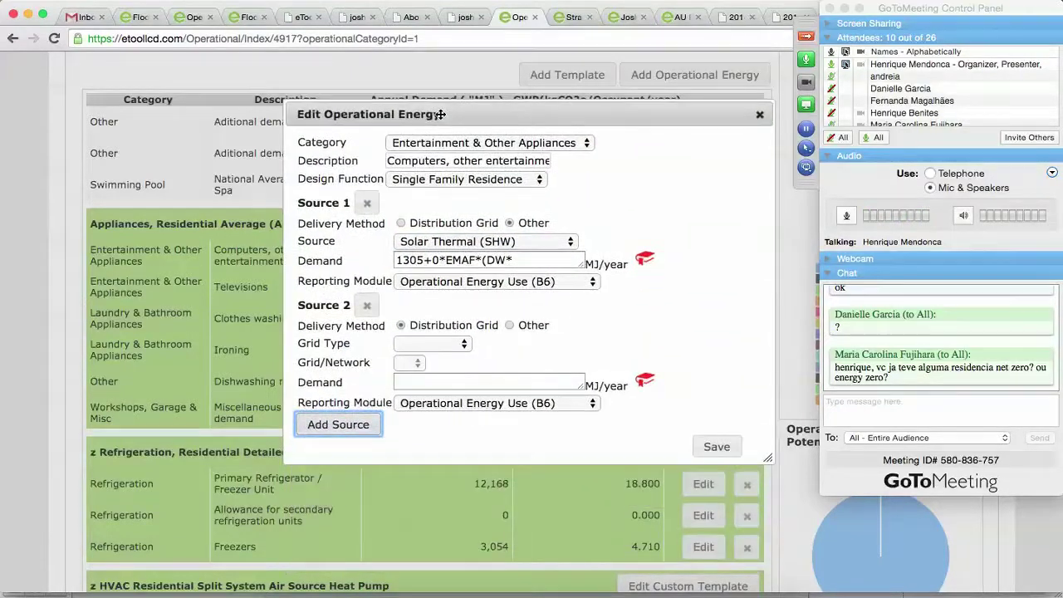
{"action": "left_click", "coordinate": [509, 325]}
{"action": "left_click", "coordinate": [465, 343]}
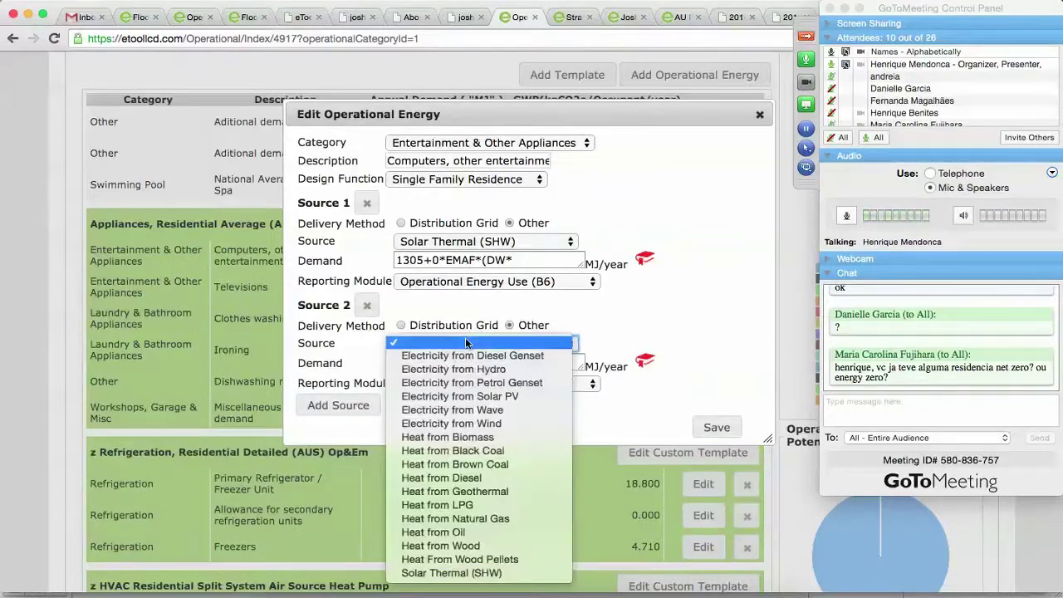
{"action": "left_click", "coordinate": [405, 325]}
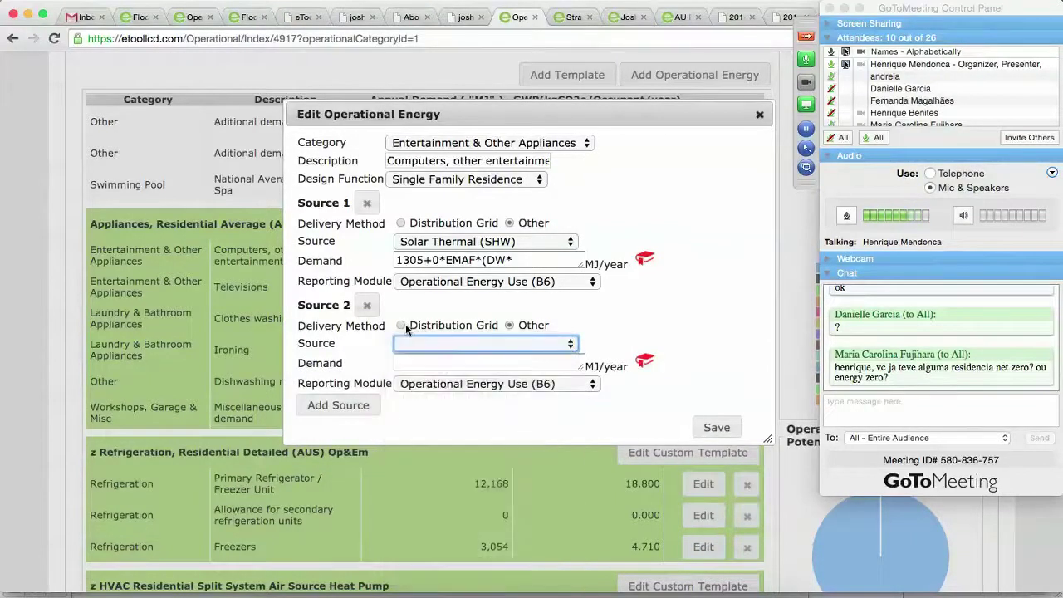
Try Distribution Grid with the Gas grid type for Source 2 and review the available gas networks
{"action": "left_click", "coordinate": [402, 324]}
{"action": "left_click", "coordinate": [414, 343]}
{"action": "left_click", "coordinate": [416, 368]}
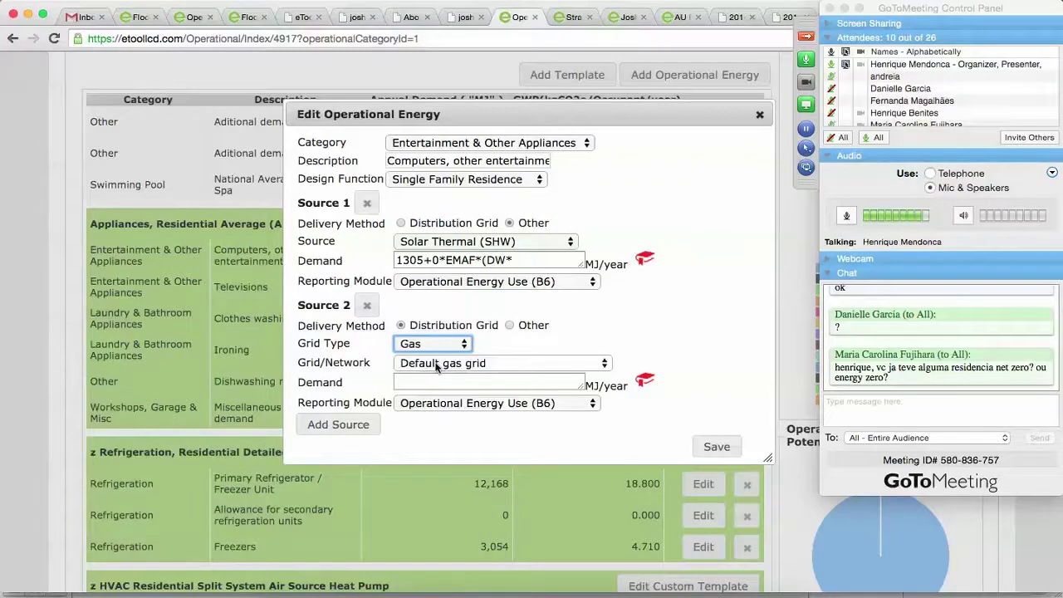
{"action": "left_click", "coordinate": [437, 368]}
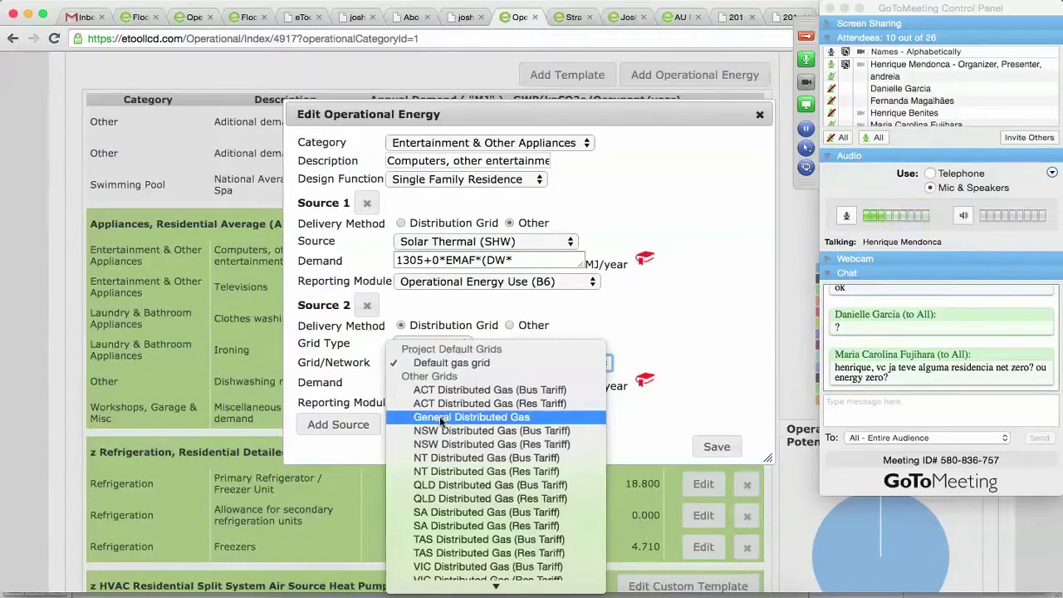
{"action": "left_click", "coordinate": [589, 326]}
Try the Other delivery method with Heat from LPG for Source 2, closing the entry without saving
{"action": "left_click", "coordinate": [510, 325]}
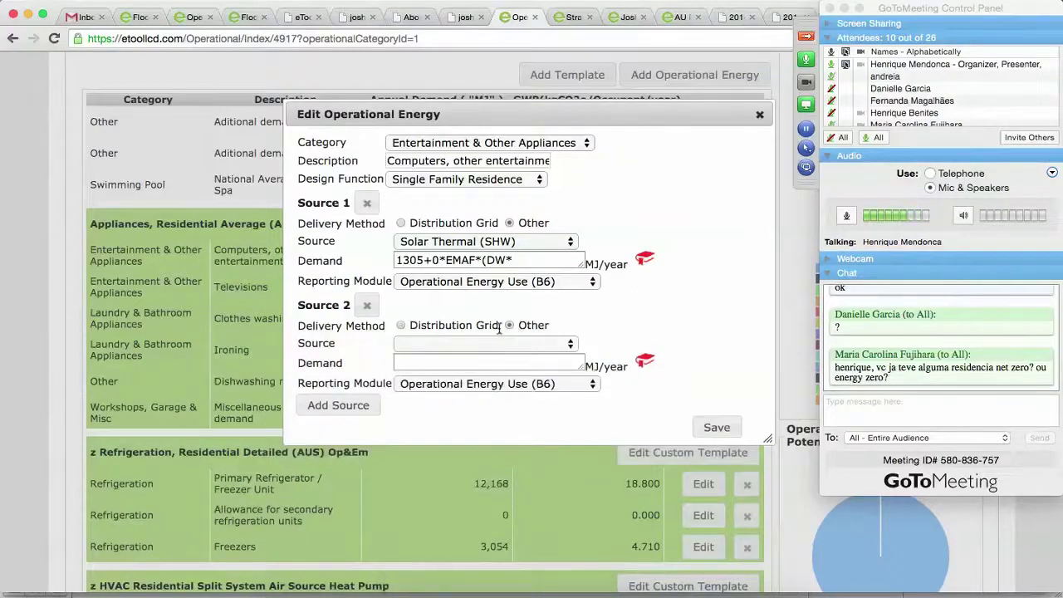
{"action": "left_click", "coordinate": [482, 342]}
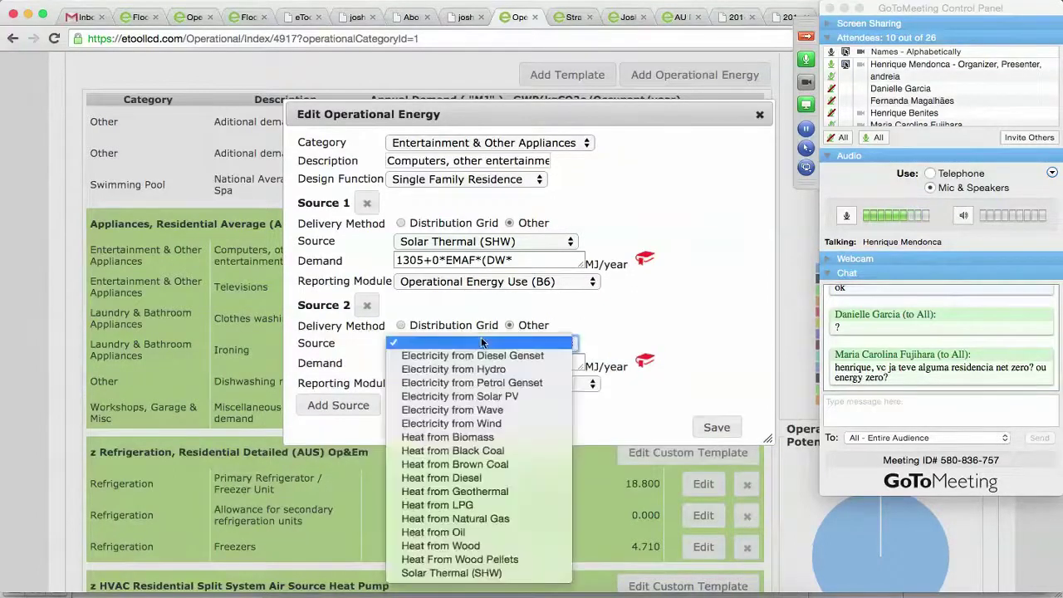
{"action": "left_click", "coordinate": [426, 507]}
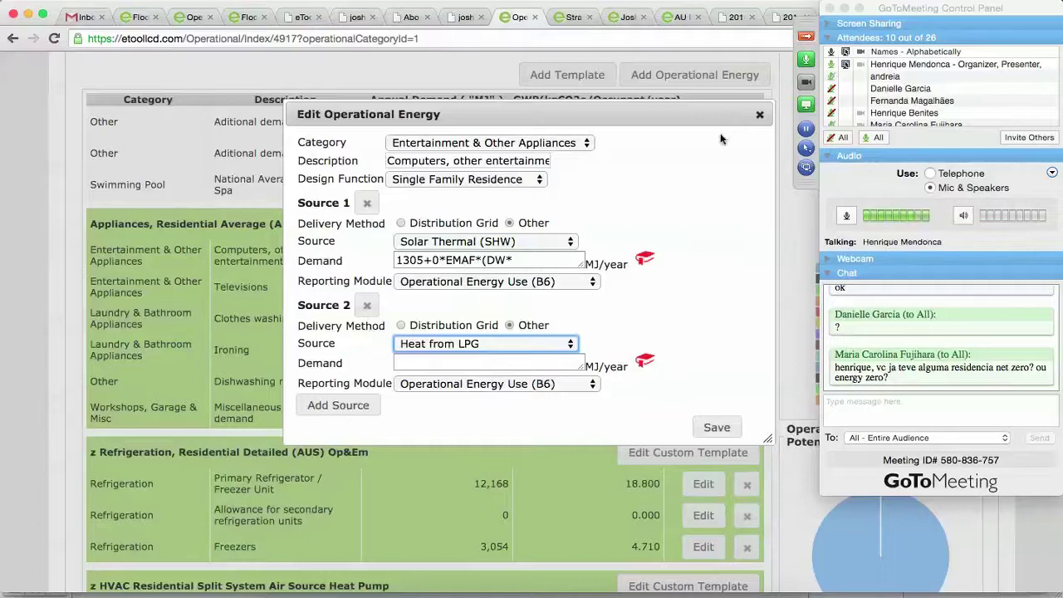
{"action": "left_click", "coordinate": [760, 116]}
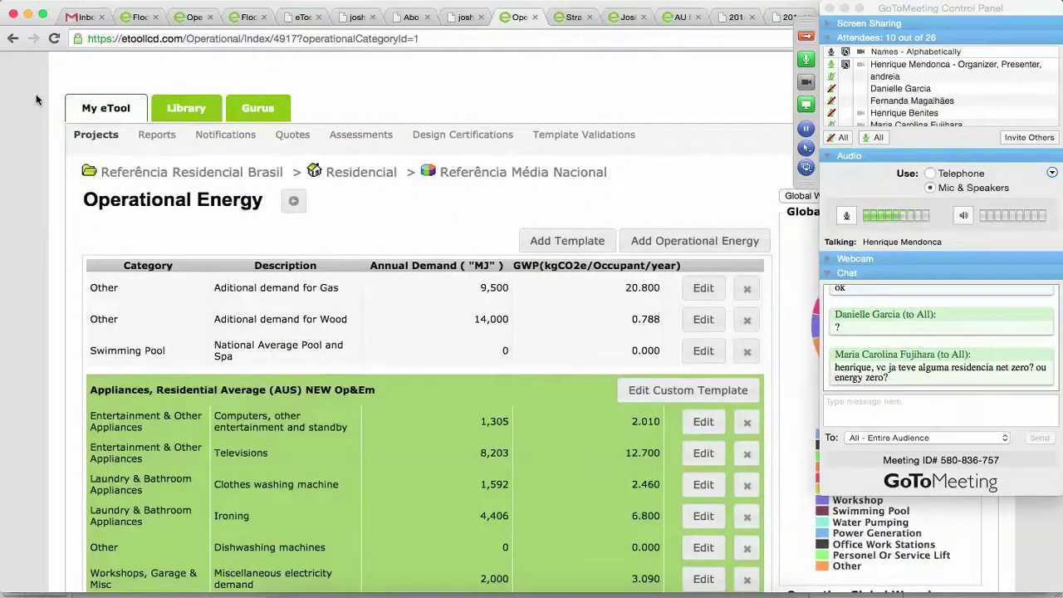
Return to the projects list and open the home project listed directly above Solar Gain - Solar PV
{"action": "left_click", "coordinate": [90, 109]}
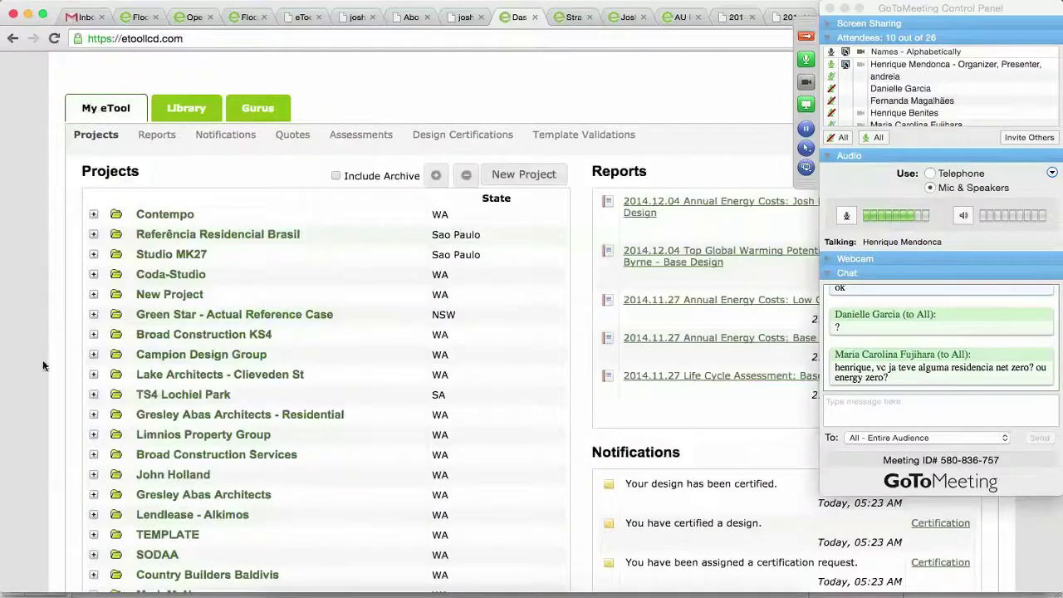
{"action": "scroll", "coordinate": [43, 378], "scroll_direction": "down", "scroll_amount": 5}
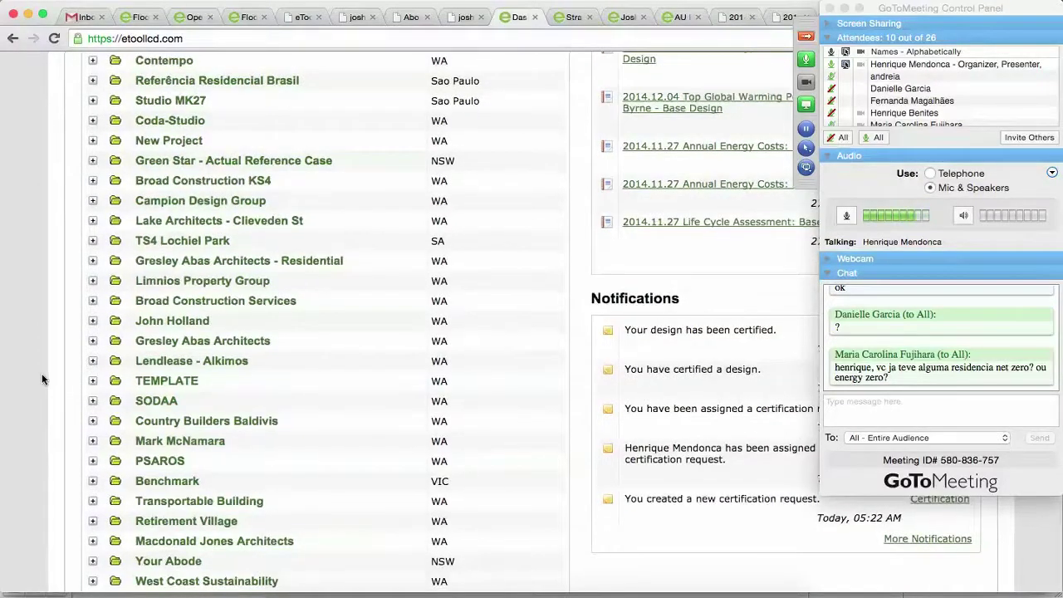
{"action": "scroll", "coordinate": [42, 379], "scroll_direction": "down", "scroll_amount": 6}
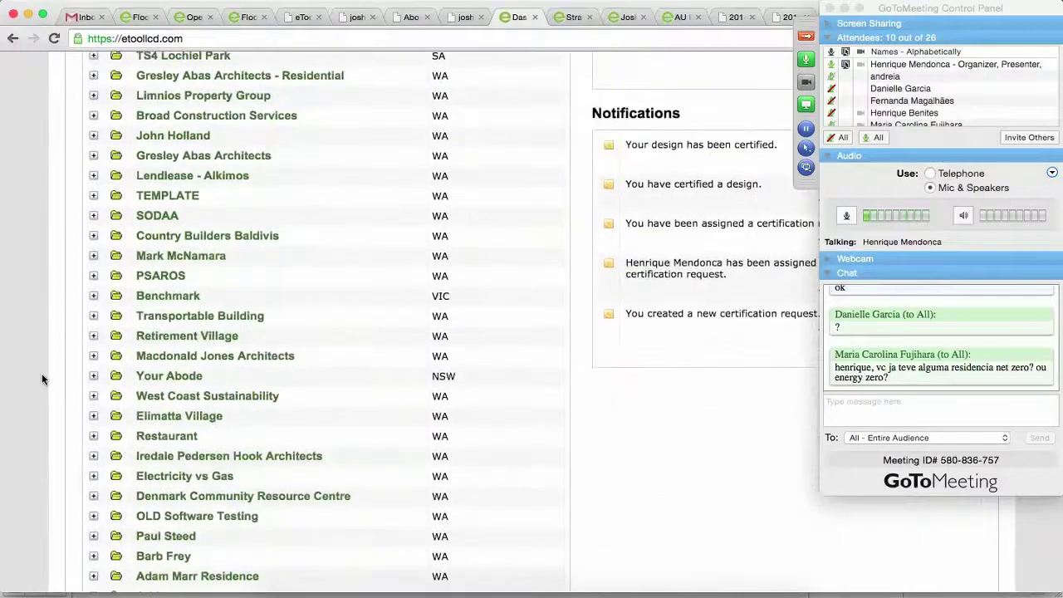
{"action": "scroll", "coordinate": [42, 379], "scroll_direction": "down", "scroll_amount": 6}
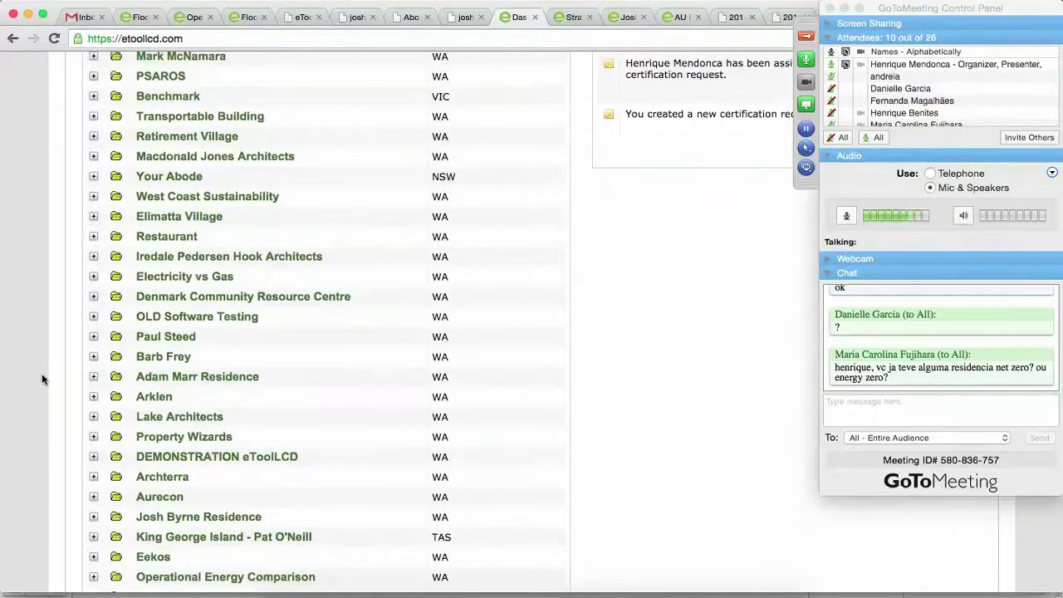
{"action": "scroll", "coordinate": [42, 379], "scroll_direction": "down", "scroll_amount": 4}
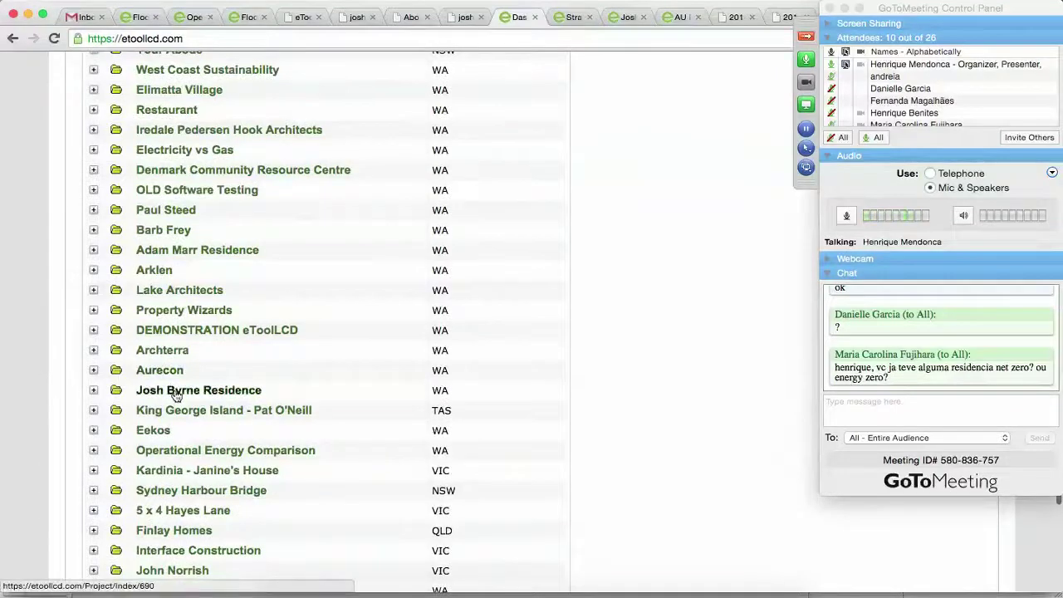
{"action": "scroll", "coordinate": [62, 311], "scroll_direction": "down", "scroll_amount": 3}
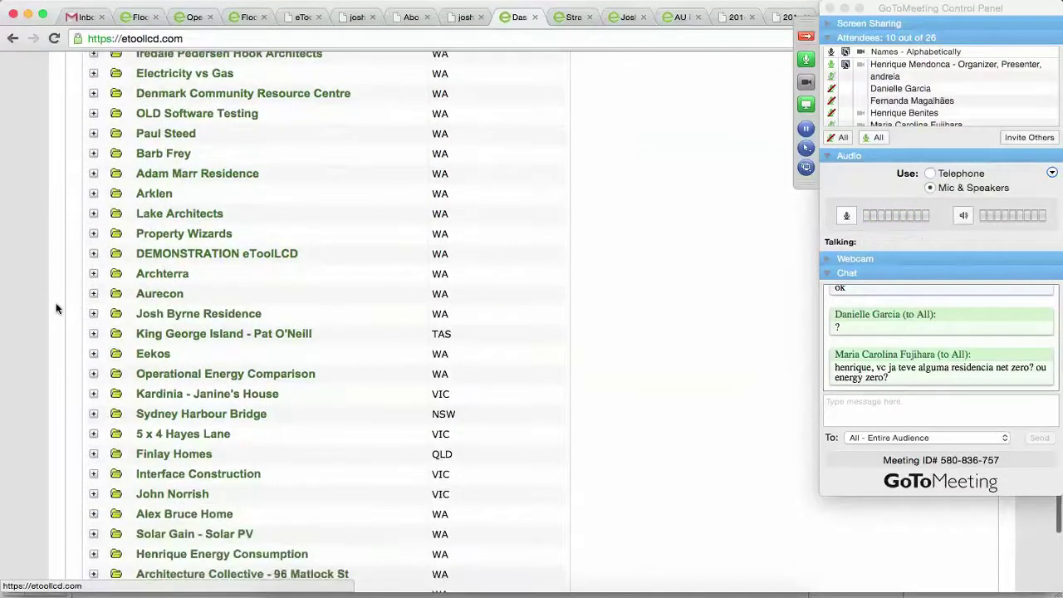
{"action": "scroll", "coordinate": [57, 309], "scroll_direction": "down", "scroll_amount": 3}
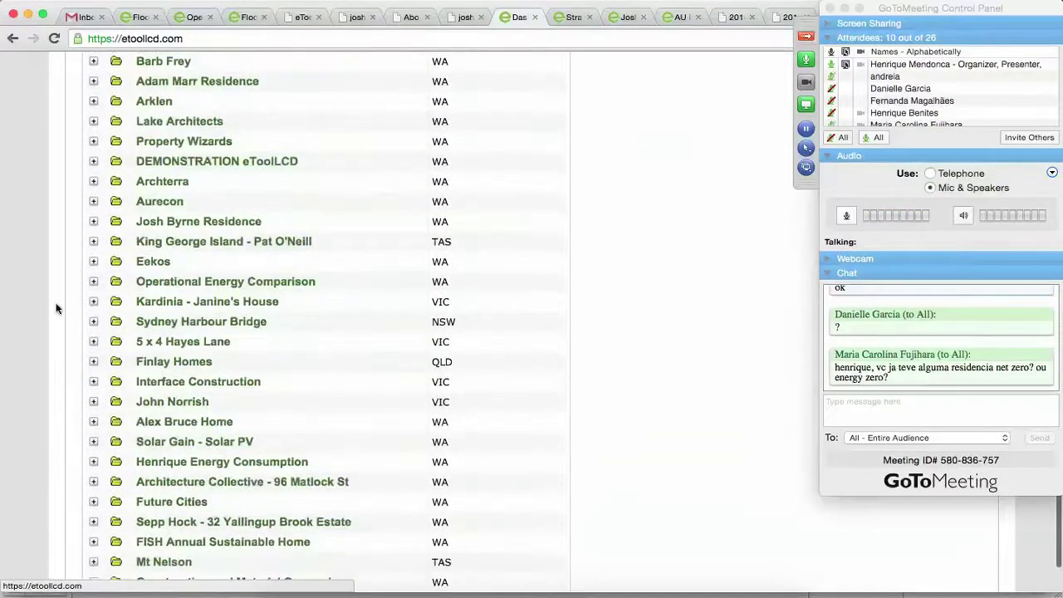
{"action": "left_click", "coordinate": [179, 424]}
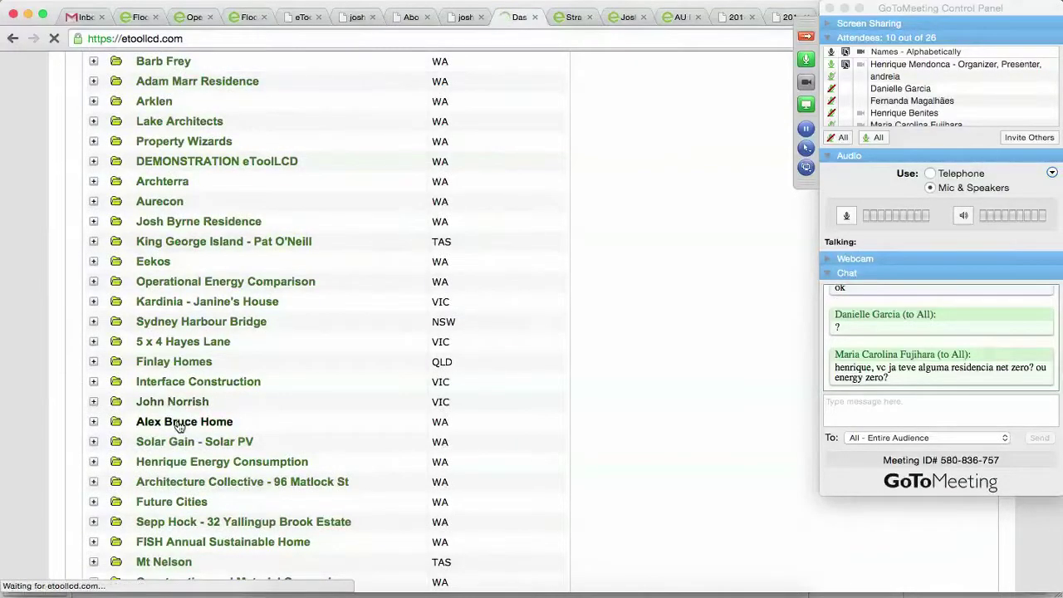
Open the project's eTool recommendations design and review the GWP of its assembly, materials and operational categories
{"action": "scroll", "coordinate": [180, 425], "scroll_direction": "down", "scroll_amount": 5}
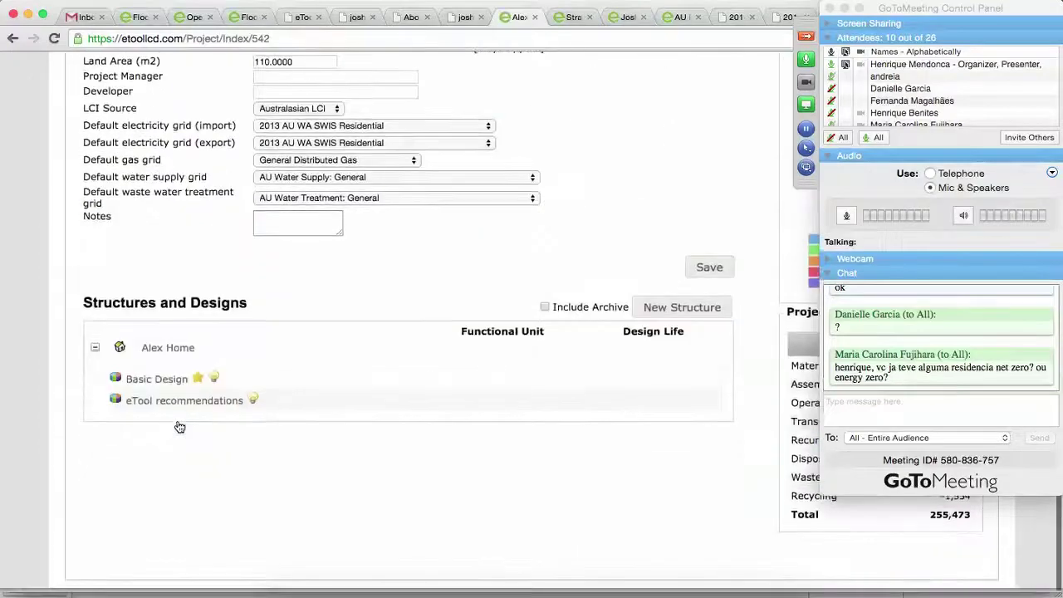
{"action": "left_click", "coordinate": [172, 410]}
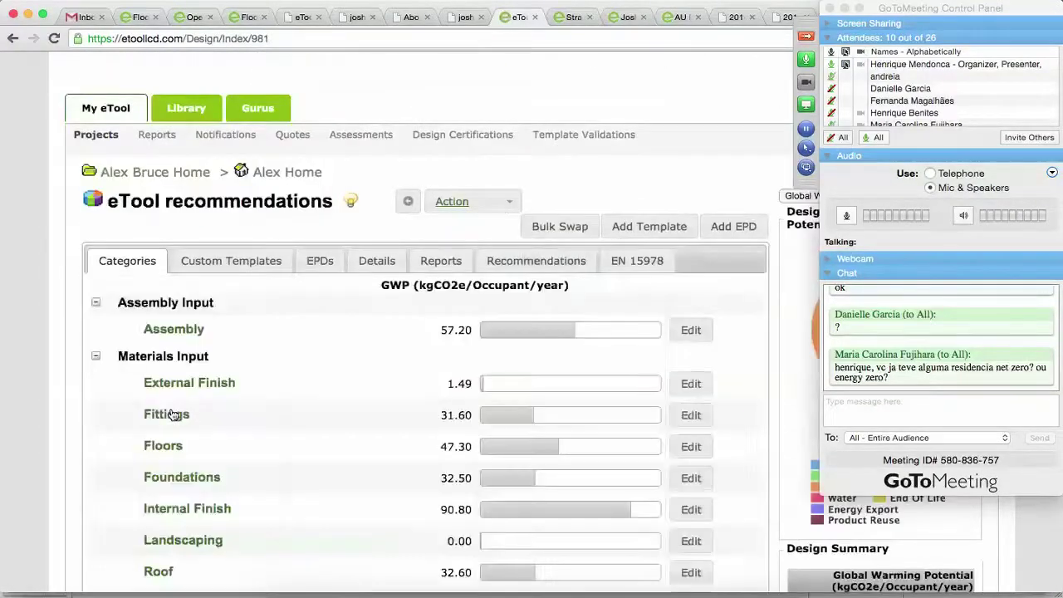
{"action": "scroll", "coordinate": [172, 415], "scroll_direction": "down", "scroll_amount": 5}
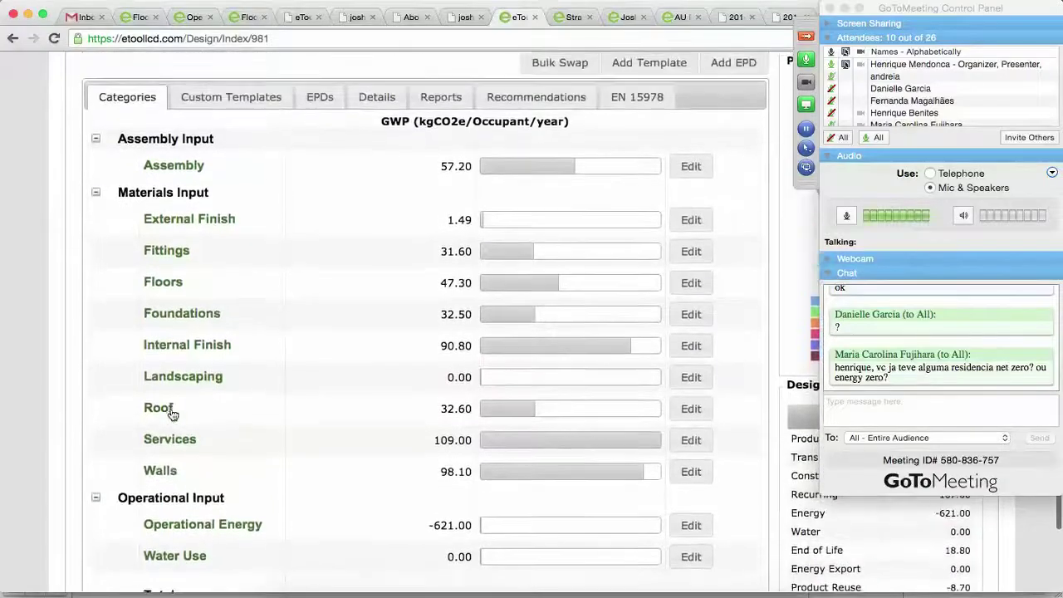
{"action": "scroll", "coordinate": [172, 414], "scroll_direction": "down", "scroll_amount": 2}
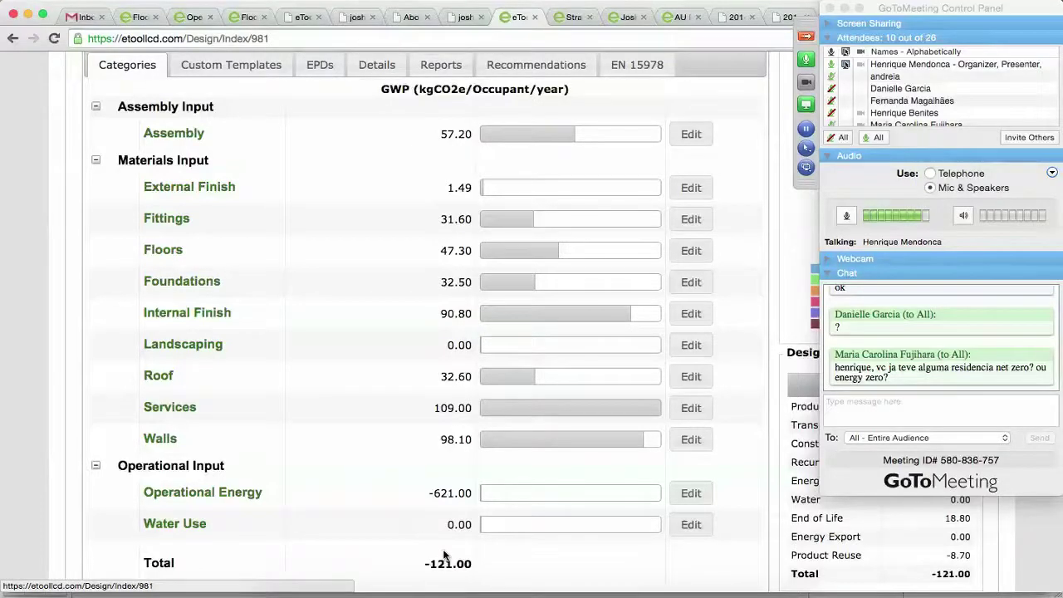
{"action": "scroll", "coordinate": [443, 555], "scroll_direction": "down", "scroll_amount": 2}
{"action": "scroll", "coordinate": [441, 540], "scroll_direction": "up", "scroll_amount": 5}
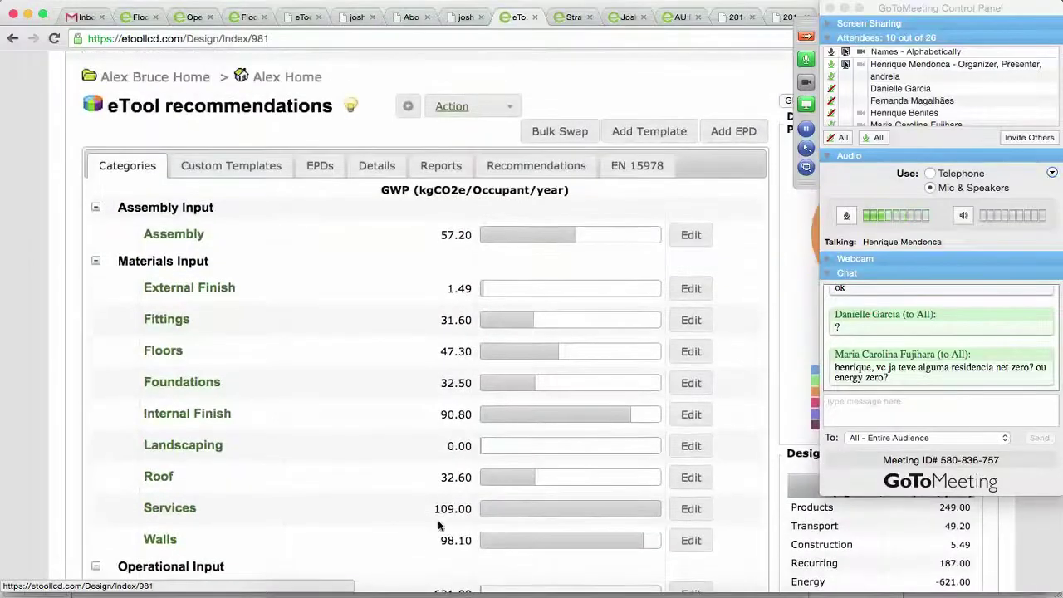
Review the design's custom templates and their GWP contributions, including the 2.6kW solar system
{"action": "left_click", "coordinate": [238, 162]}
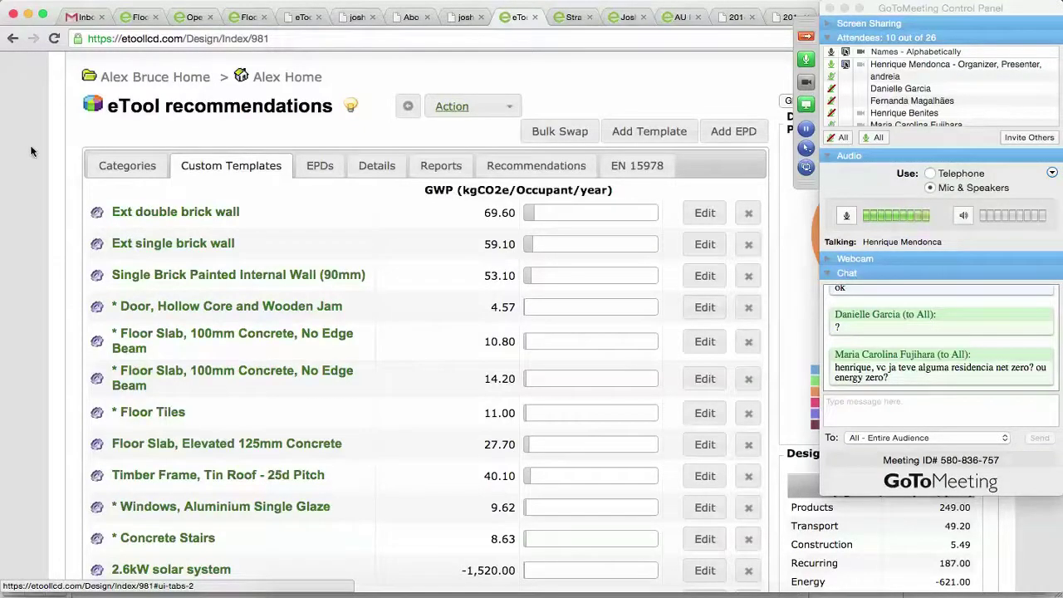
{"action": "scroll", "coordinate": [31, 151], "scroll_direction": "down", "scroll_amount": 10}
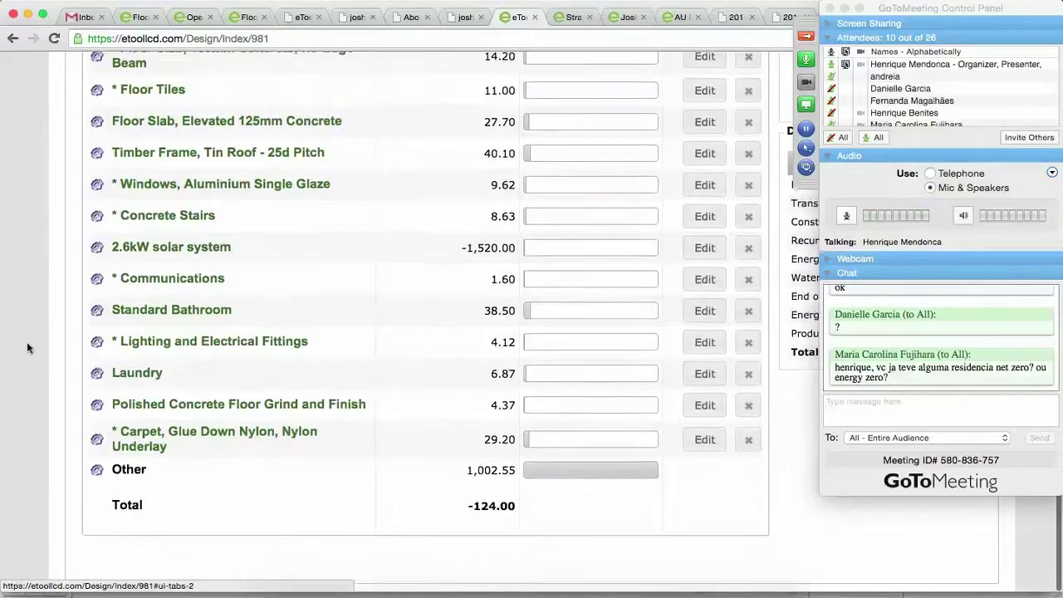
{"action": "scroll", "coordinate": [27, 348], "scroll_direction": "up", "scroll_amount": 2}
{"action": "scroll", "coordinate": [28, 347], "scroll_direction": "up", "scroll_amount": 5}
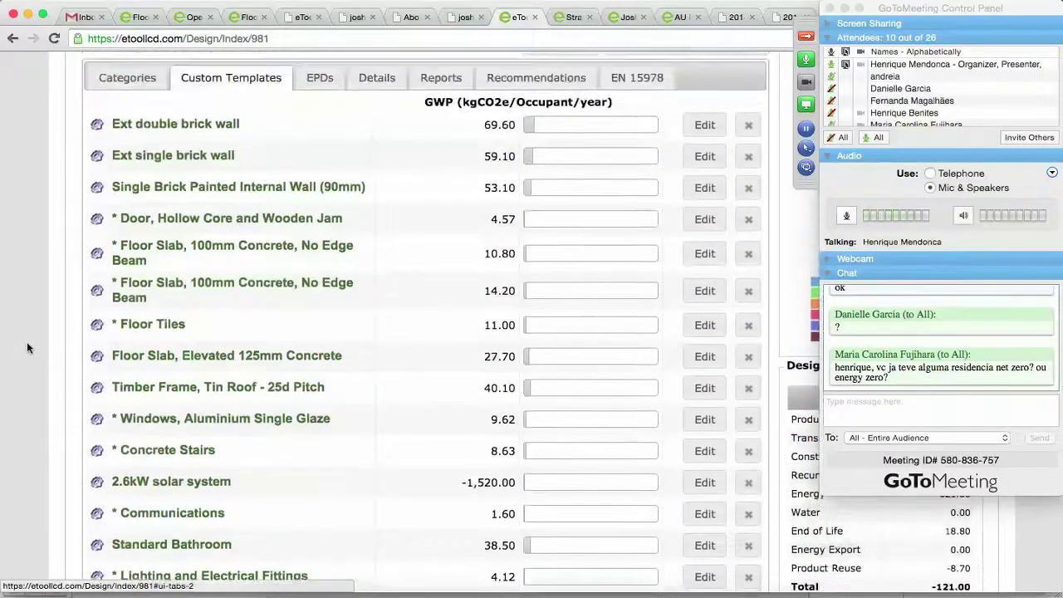
{"action": "scroll", "coordinate": [27, 347], "scroll_direction": "down", "scroll_amount": 5}
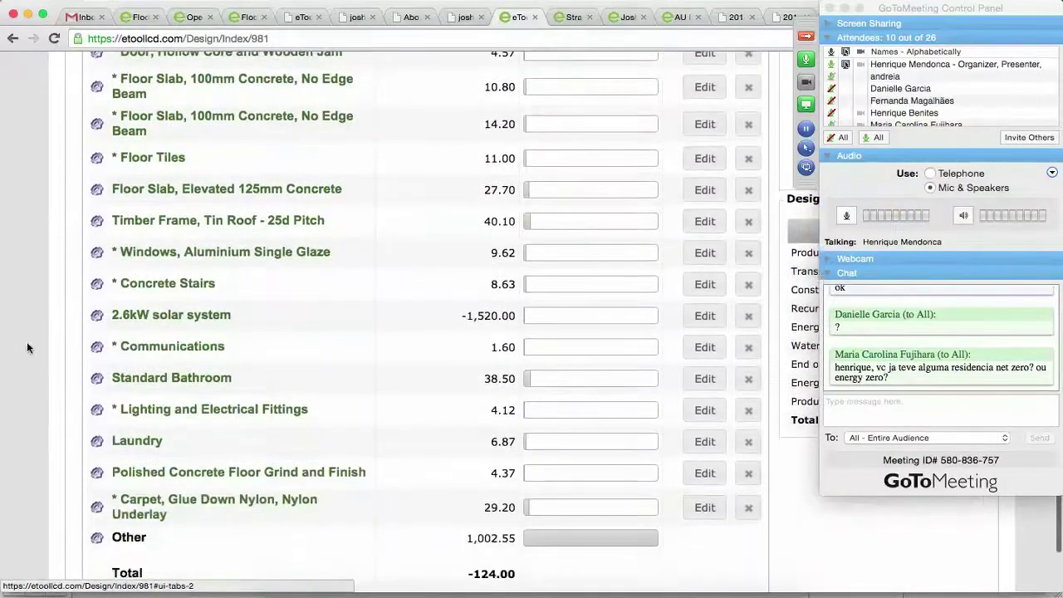
{"action": "scroll", "coordinate": [27, 347], "scroll_direction": "down", "scroll_amount": 2}
{"action": "scroll", "coordinate": [27, 348], "scroll_direction": "up", "scroll_amount": 5}
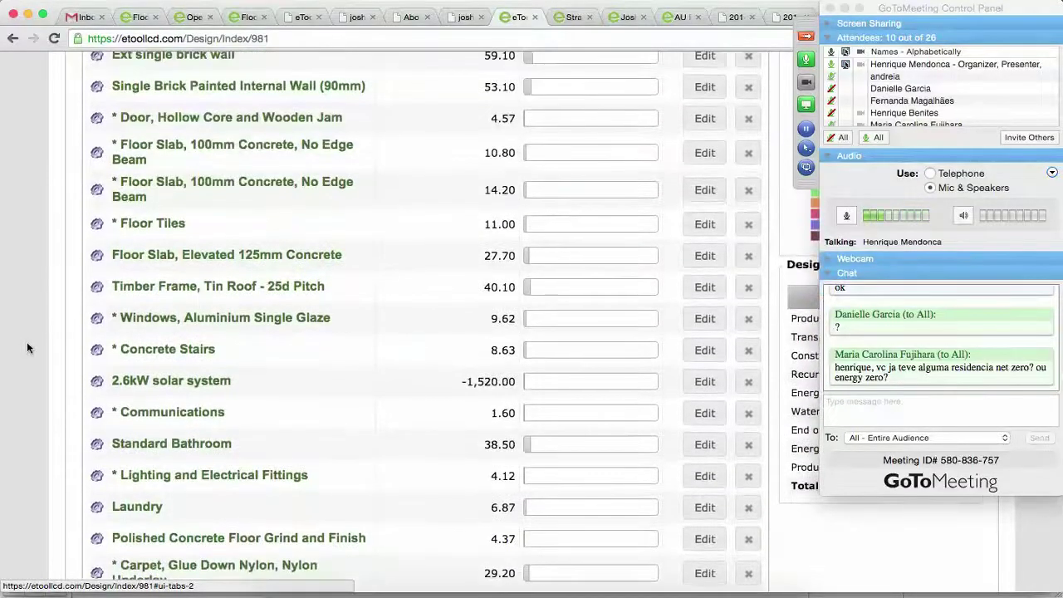
{"action": "scroll", "coordinate": [27, 348], "scroll_direction": "up", "scroll_amount": 4}
Open the design's Operational Energy category and highlight the total GWP of its demands and solar generation
{"action": "left_click", "coordinate": [115, 163]}
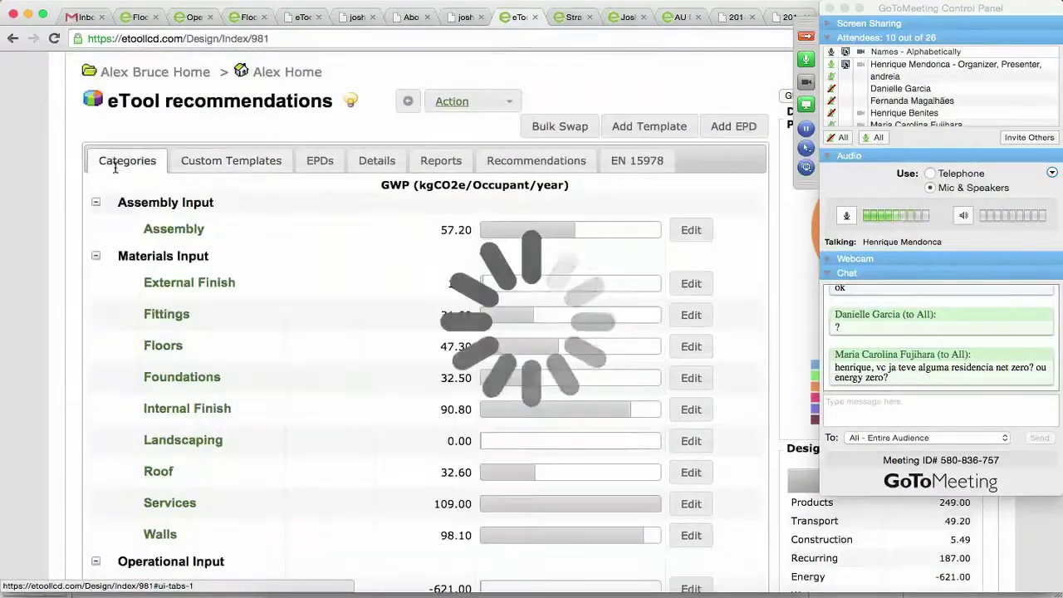
{"action": "scroll", "coordinate": [57, 244], "scroll_direction": "down", "scroll_amount": 7}
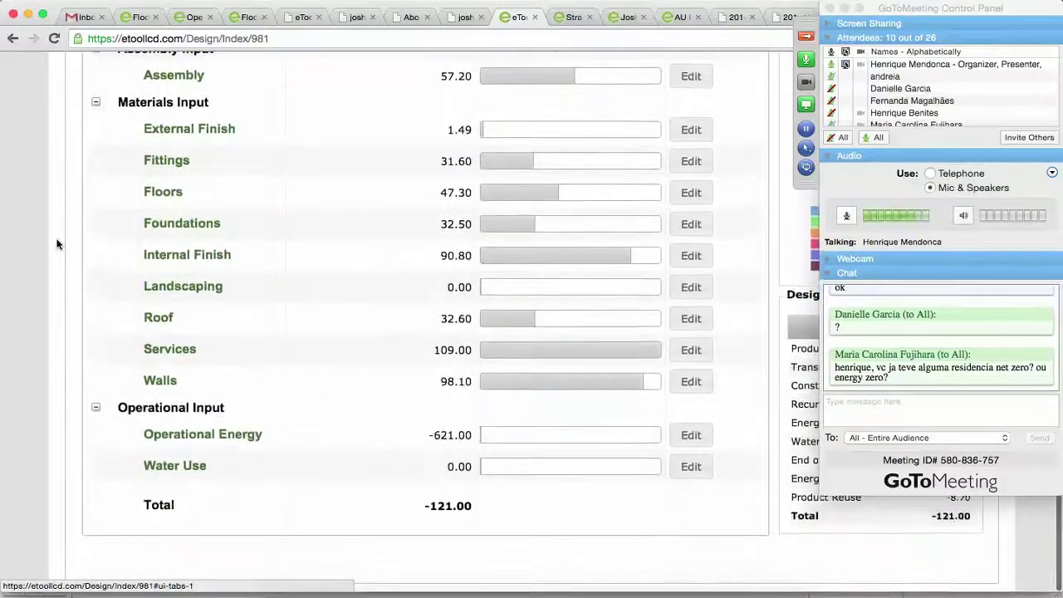
{"action": "left_click", "coordinate": [184, 437]}
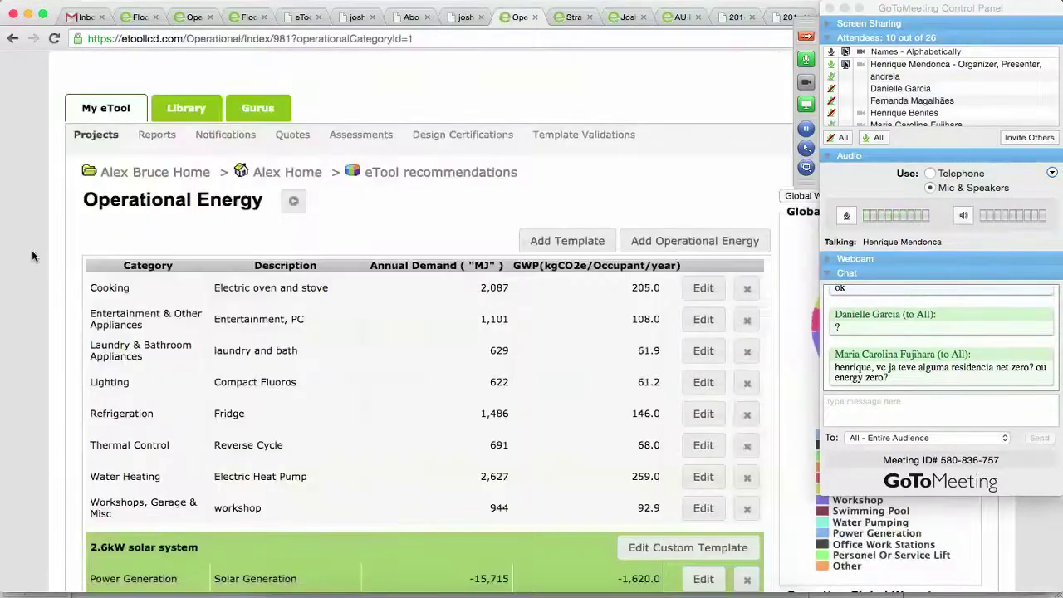
{"action": "scroll", "coordinate": [83, 387], "scroll_direction": "down", "scroll_amount": 3}
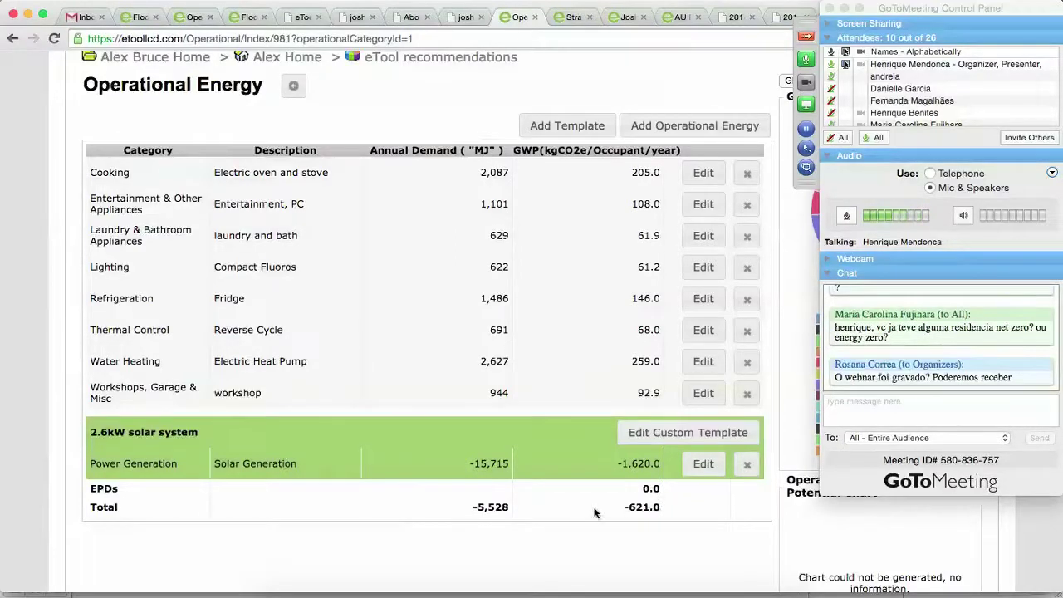
{"action": "left_click_drag", "start_coordinate": [656, 508], "coordinate": [621, 508]}
{"action": "scroll", "coordinate": [909, 325], "scroll_direction": "up", "scroll_amount": 3}
{"action": "scroll", "coordinate": [909, 324], "scroll_direction": "up", "scroll_amount": 2}
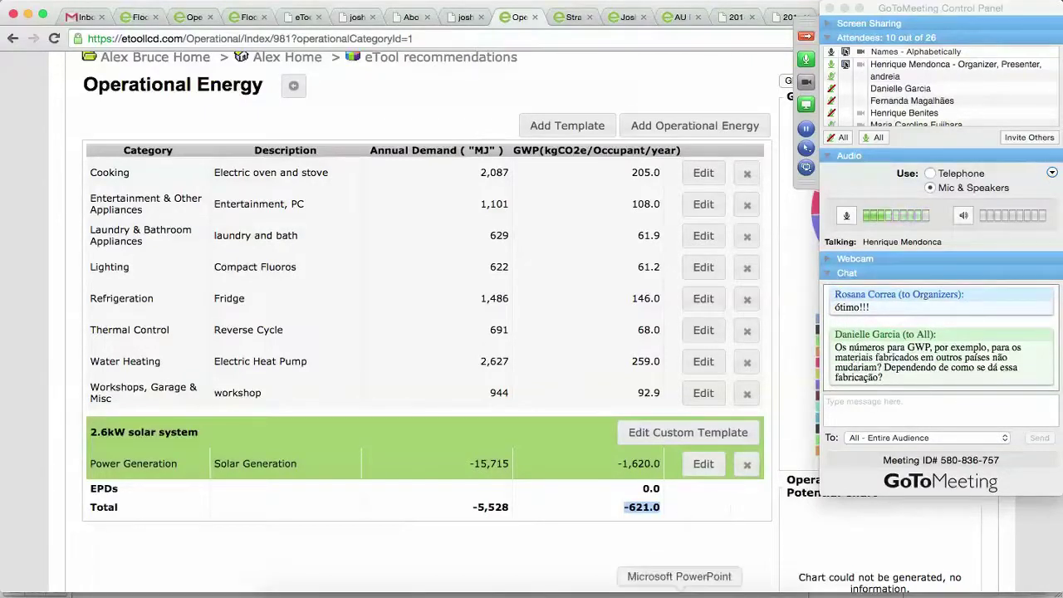
Switch to the webinar presentation in PowerPoint, collapse the GoToMeeting control panel and advance to the eTool Brasil slide
{"action": "left_click", "coordinate": [679, 593]}
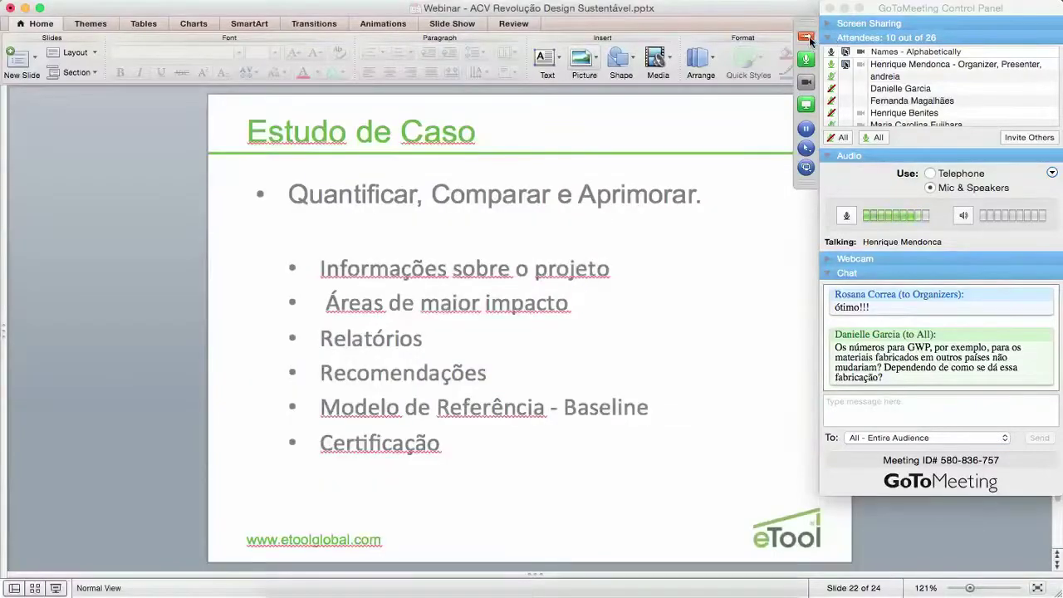
{"action": "left_click", "coordinate": [810, 40]}
{"action": "key", "text": "Down"}
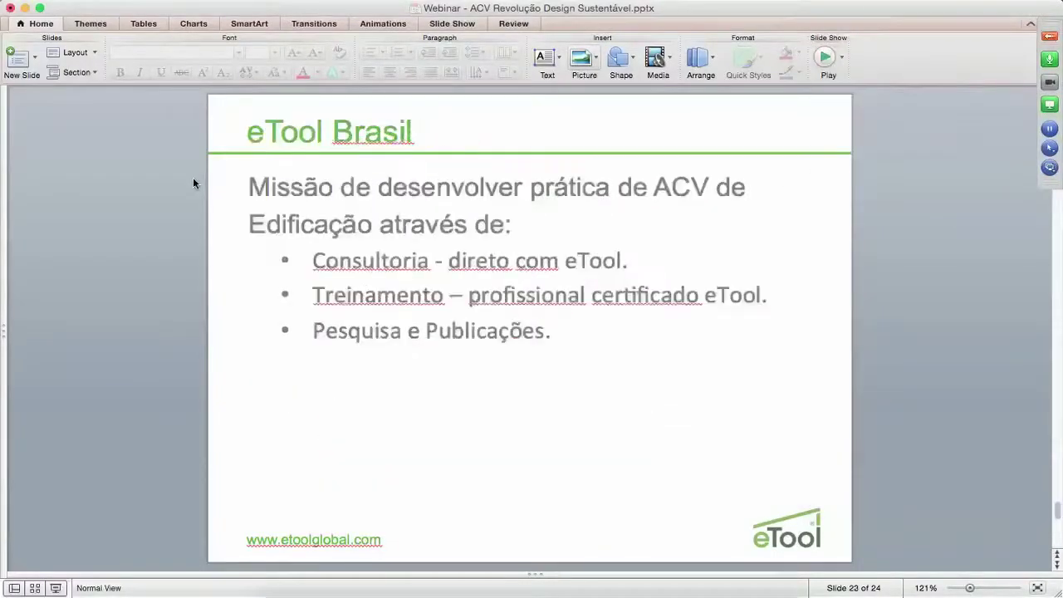